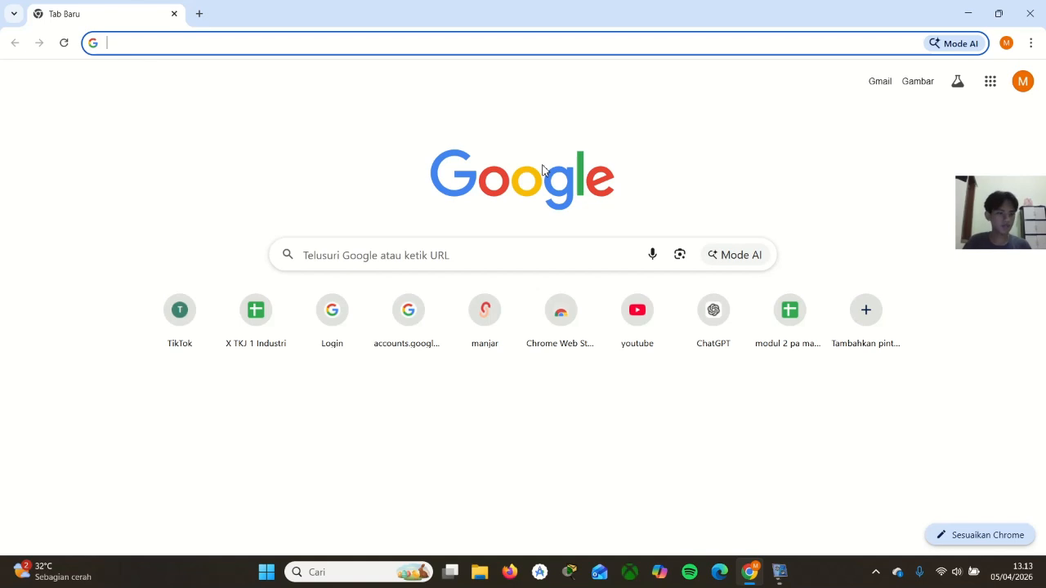
Open the MikroTik website at mikrotik.com/buy?category=distributors
click(478, 41)
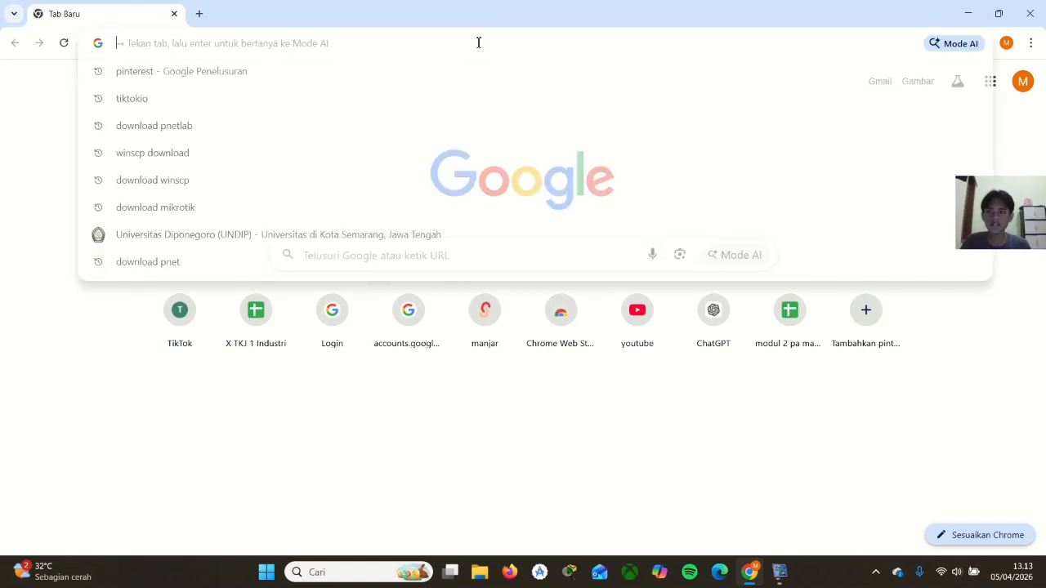
text(mikt)
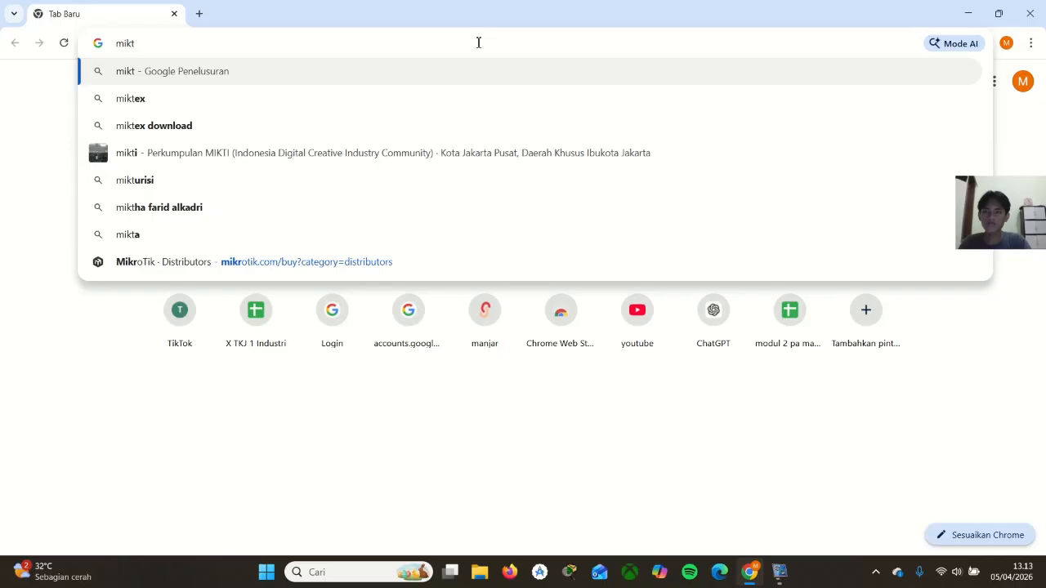
key(BackSpace)
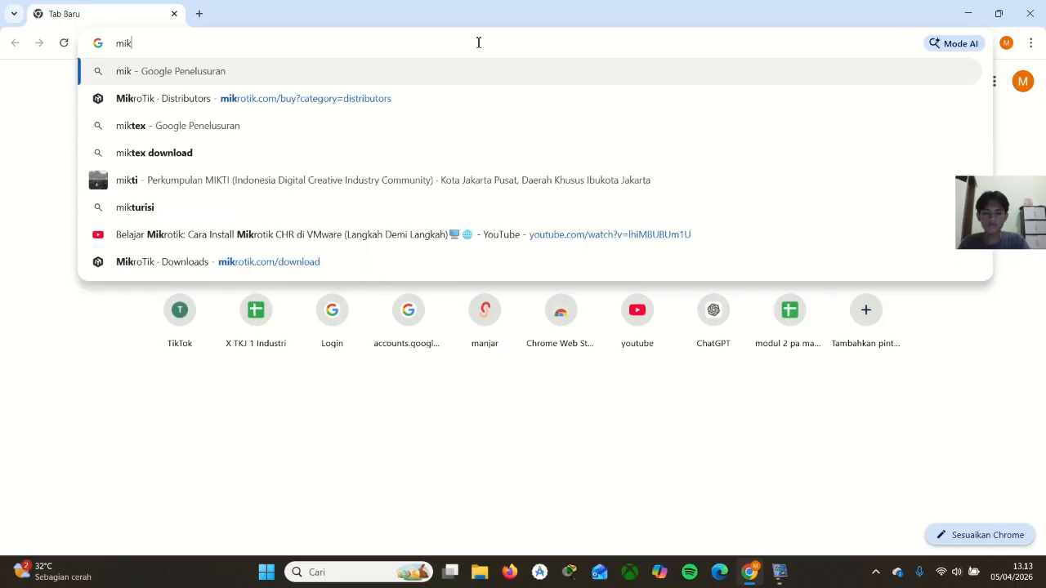
text(rotik)
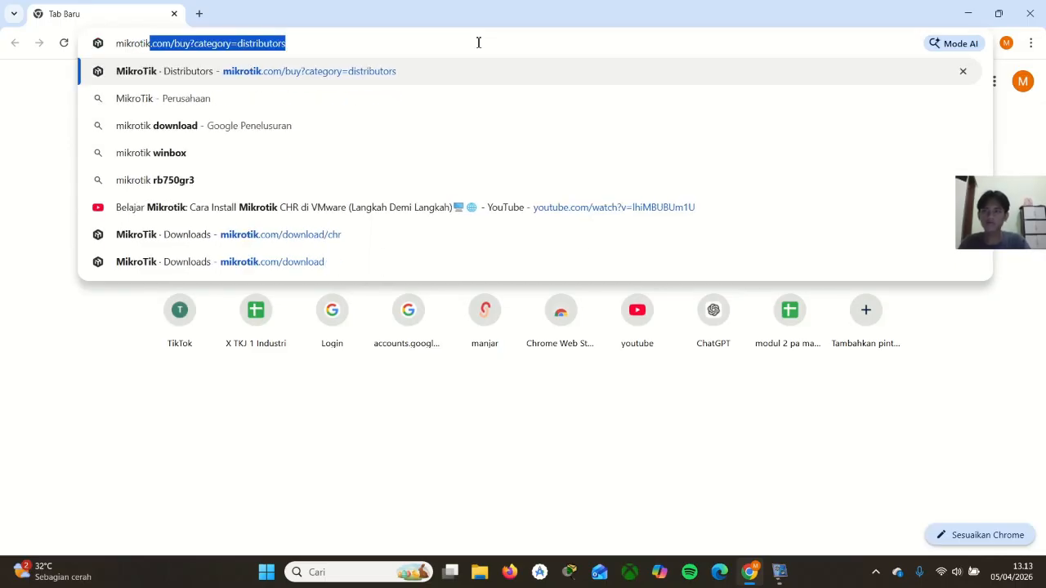
key(Return)
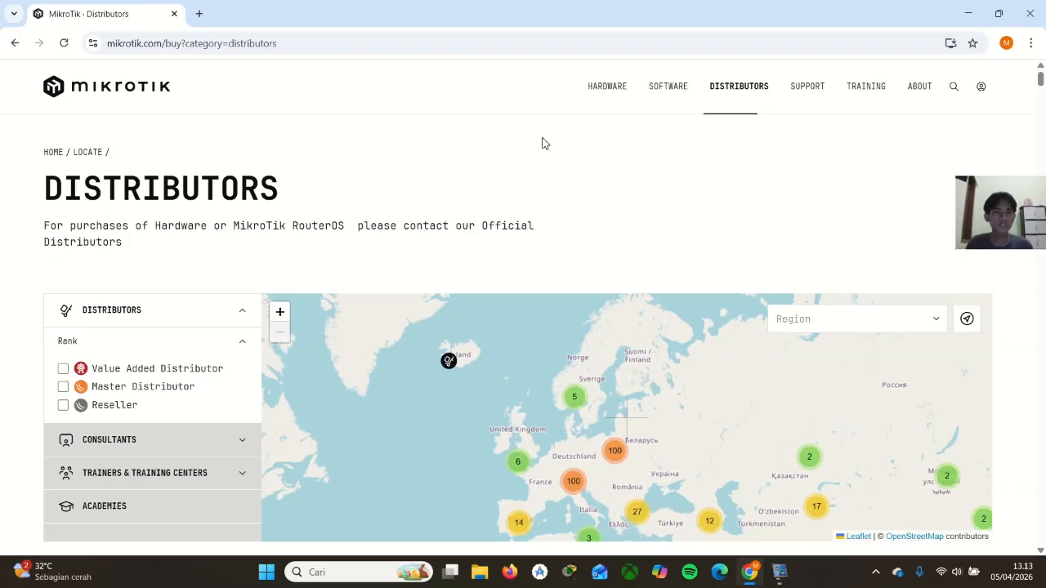
Open the CHR section of MikroTik's software downloads page
mouse_move(662, 106)
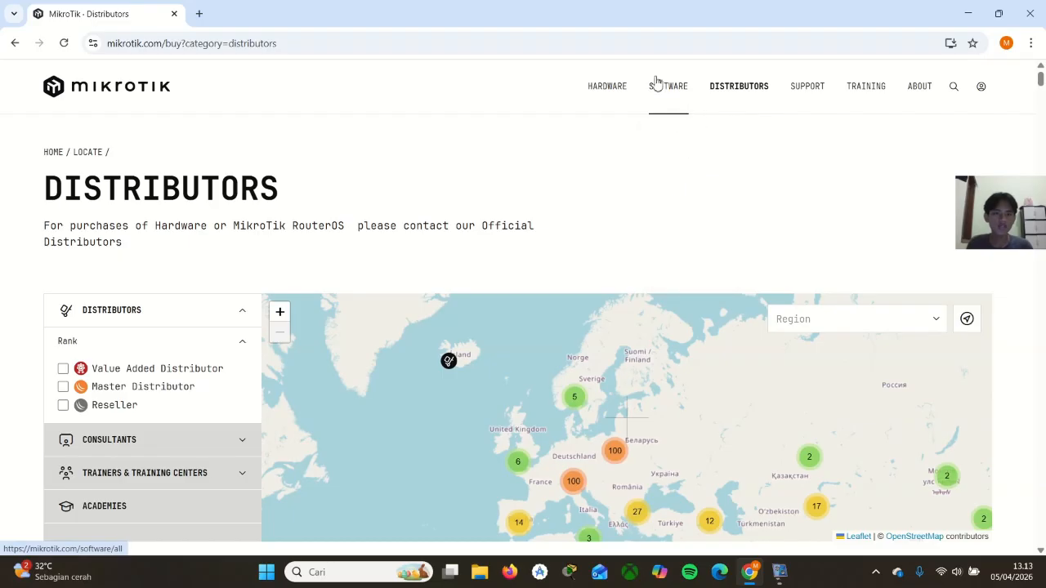
click(685, 133)
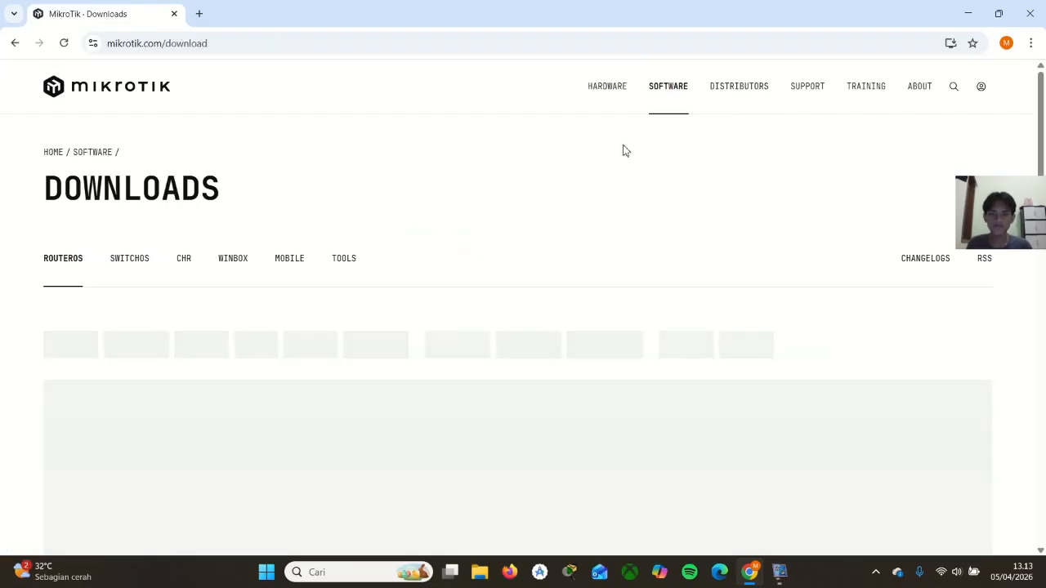
scroll(574, 161, down, 1)
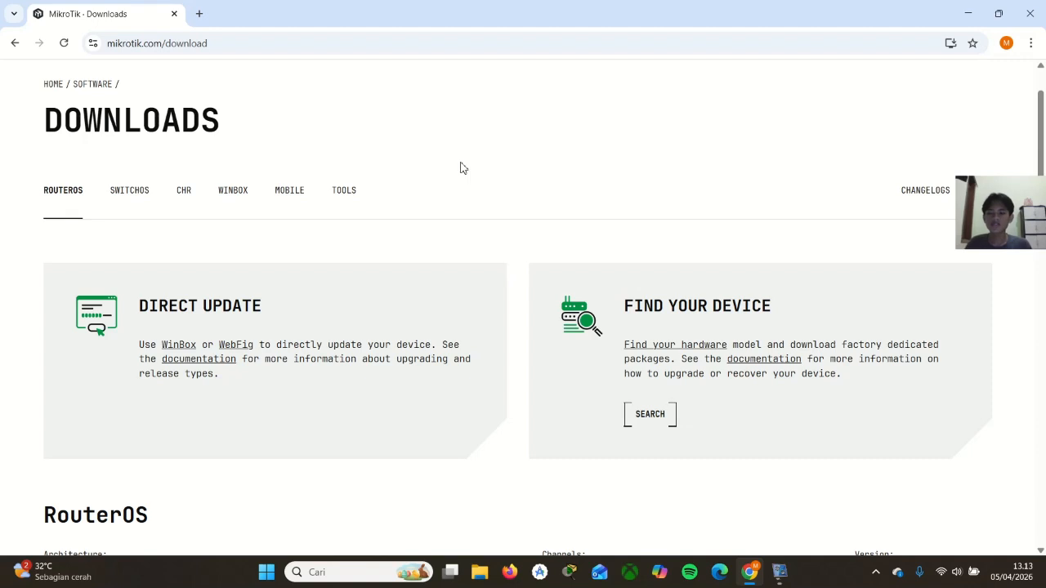
click(184, 190)
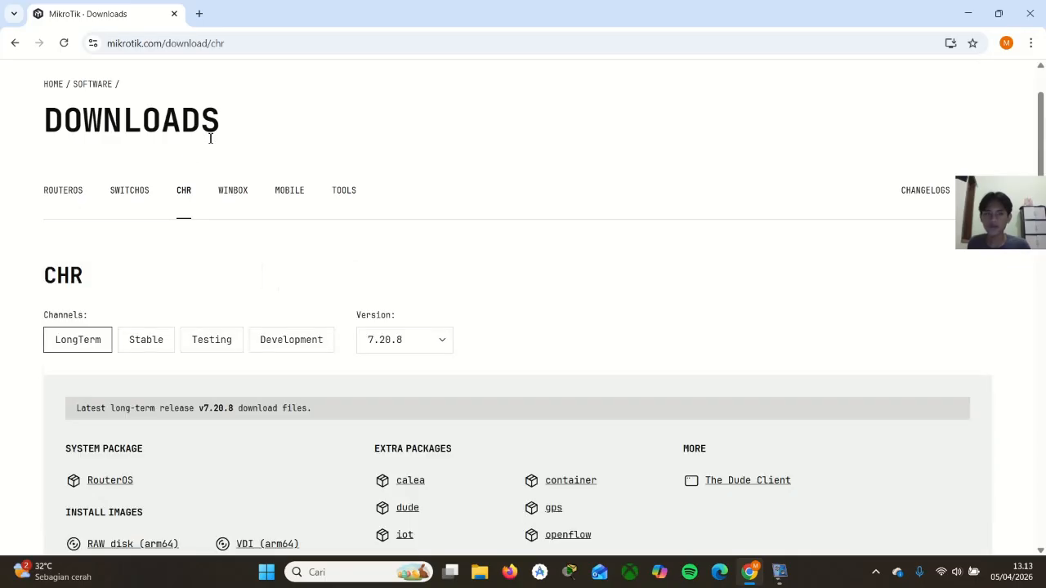
Download the RAW disk (arm64) install image of the LongTerm 7.20.8 CHR release and check it in the recent downloads
scroll(221, 127, down, 2)
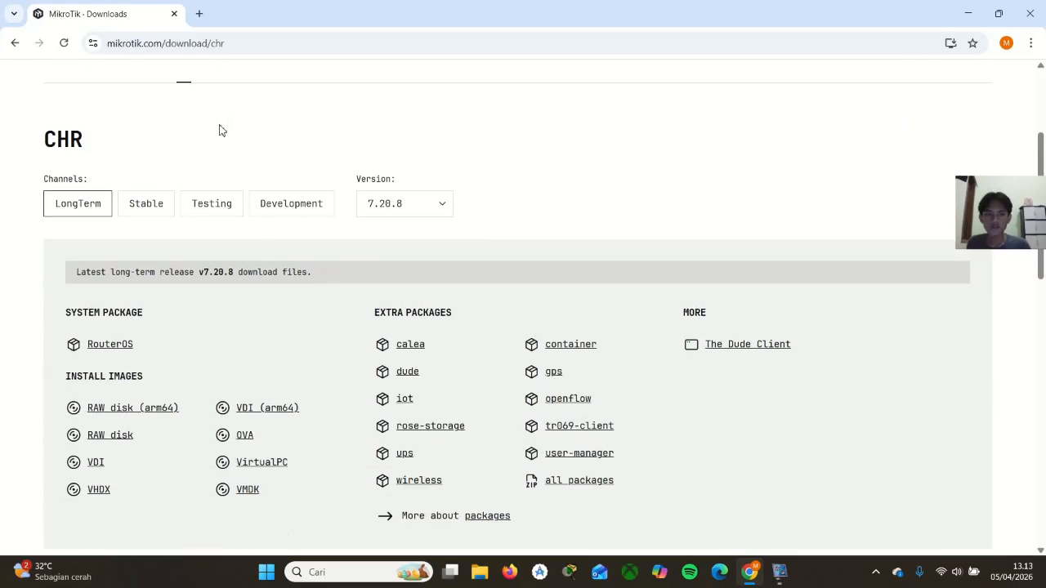
scroll(219, 131, down, 2)
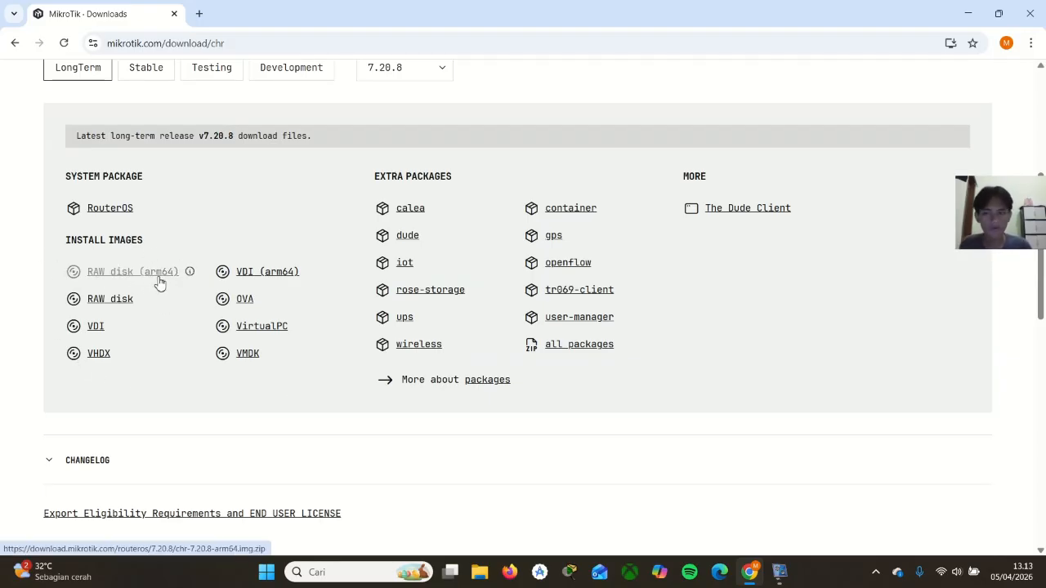
click(110, 276)
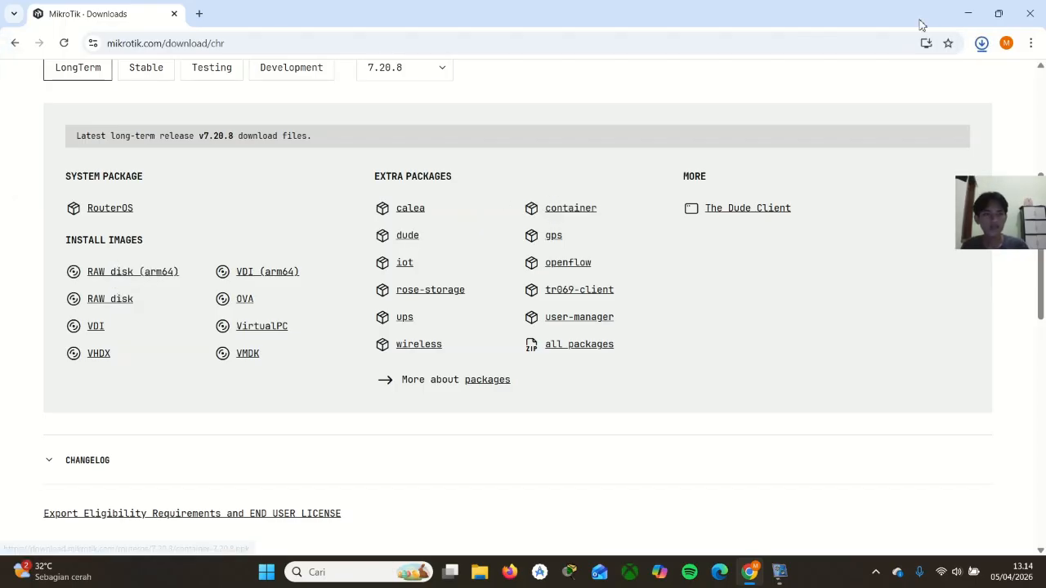
click(981, 42)
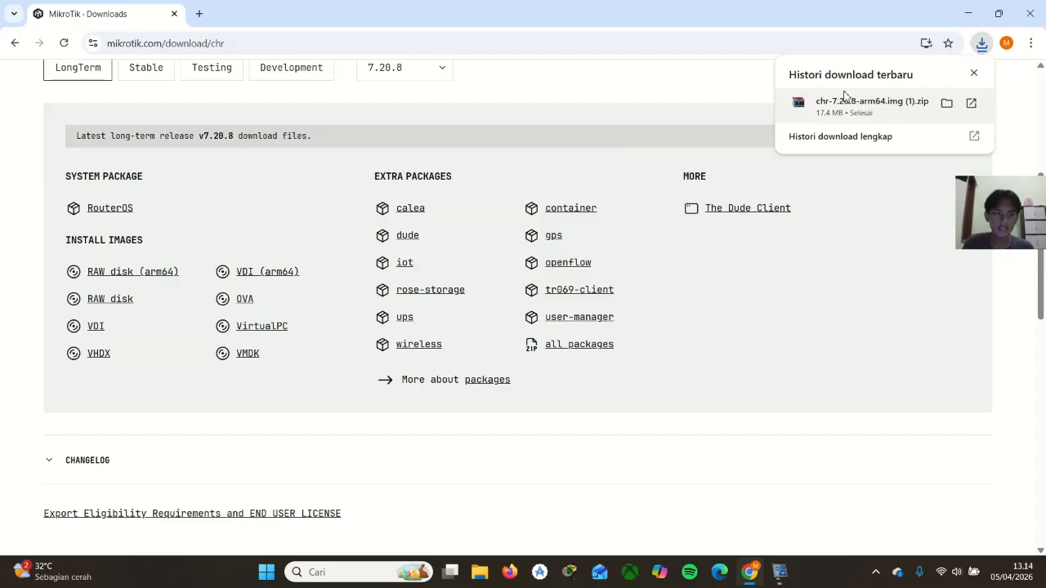
click(675, 97)
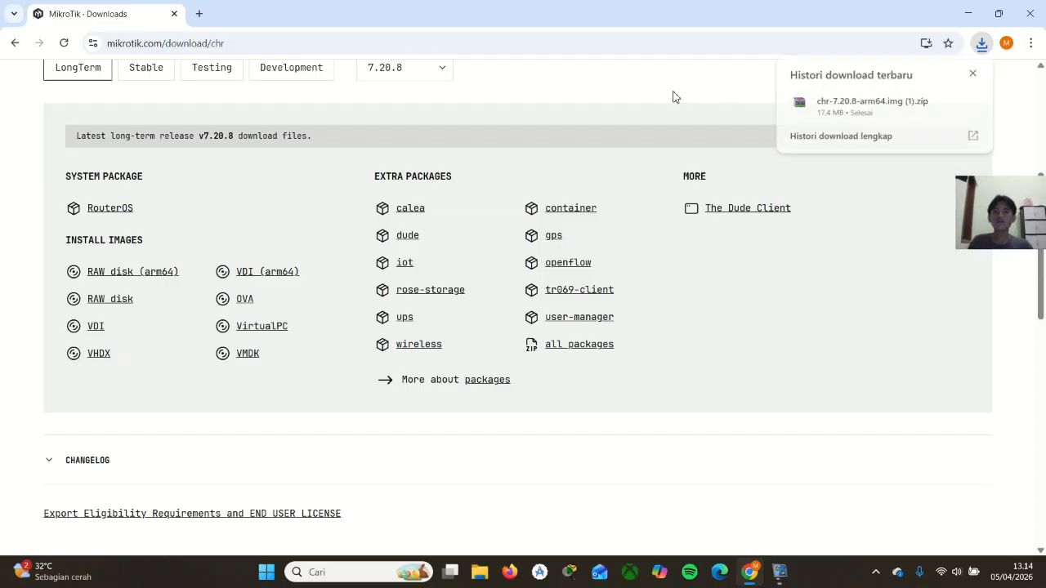
Search Google for "donwnload win scp" in a new browser tab
click(200, 14)
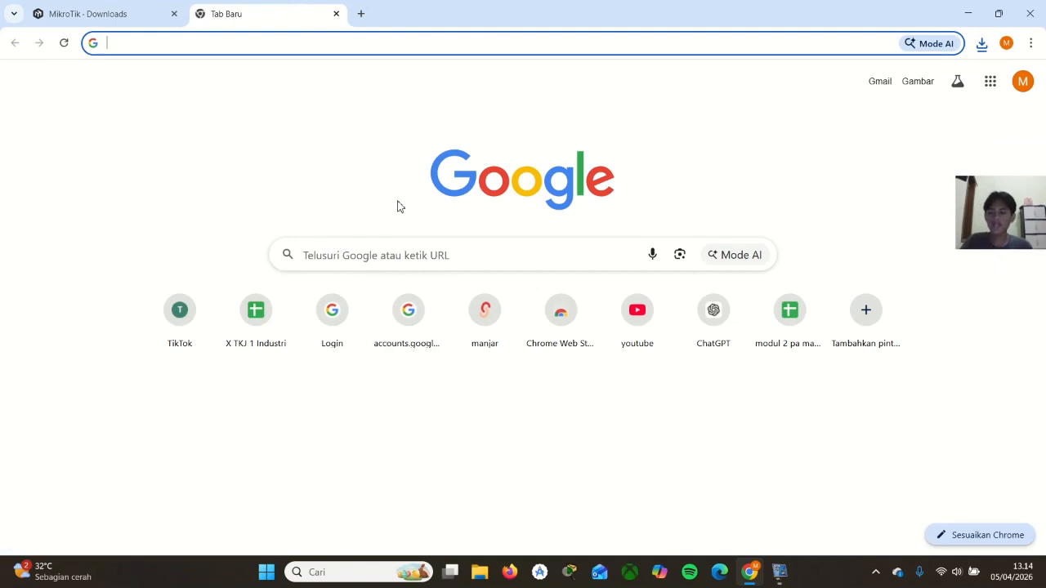
click(412, 255)
text(donla)
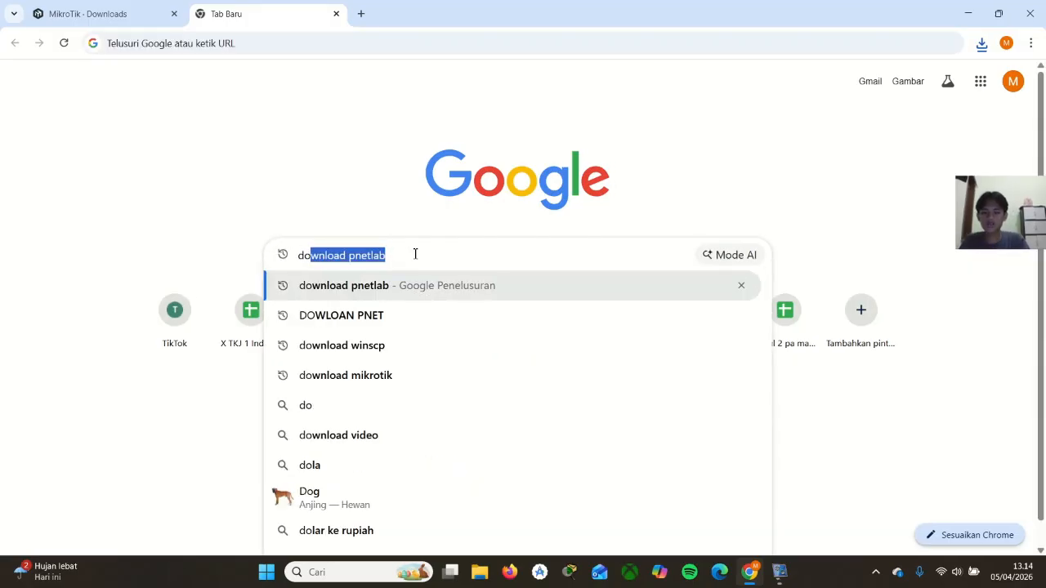
key(BackSpace)
key(BackSpace)
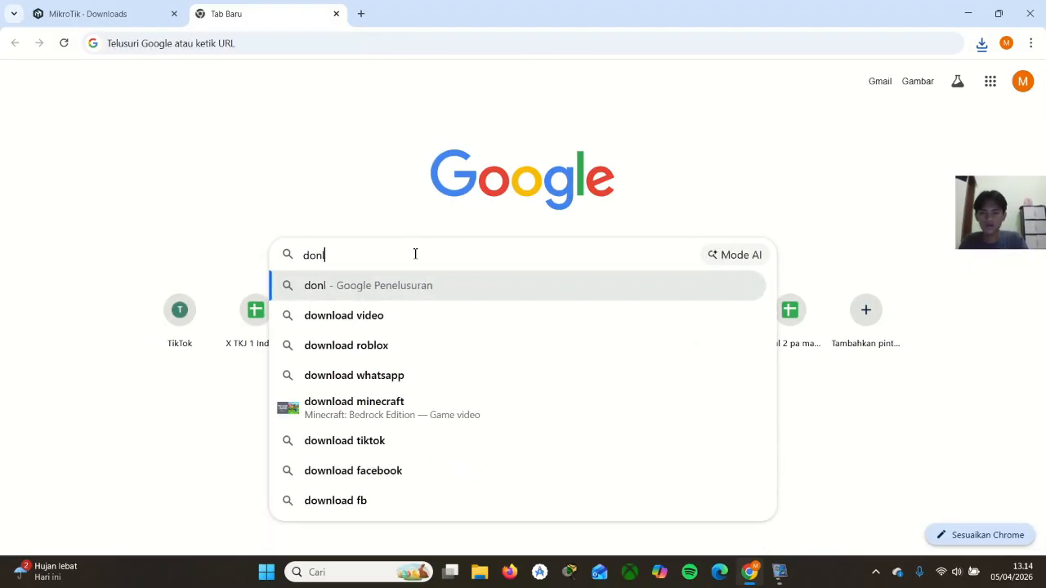
text(wnload)
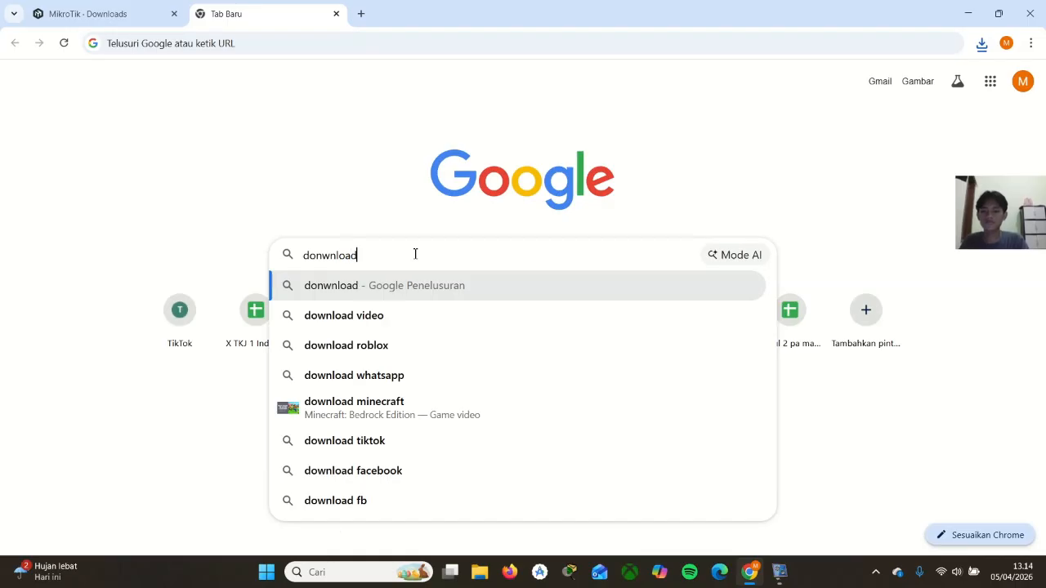
text( win scp)
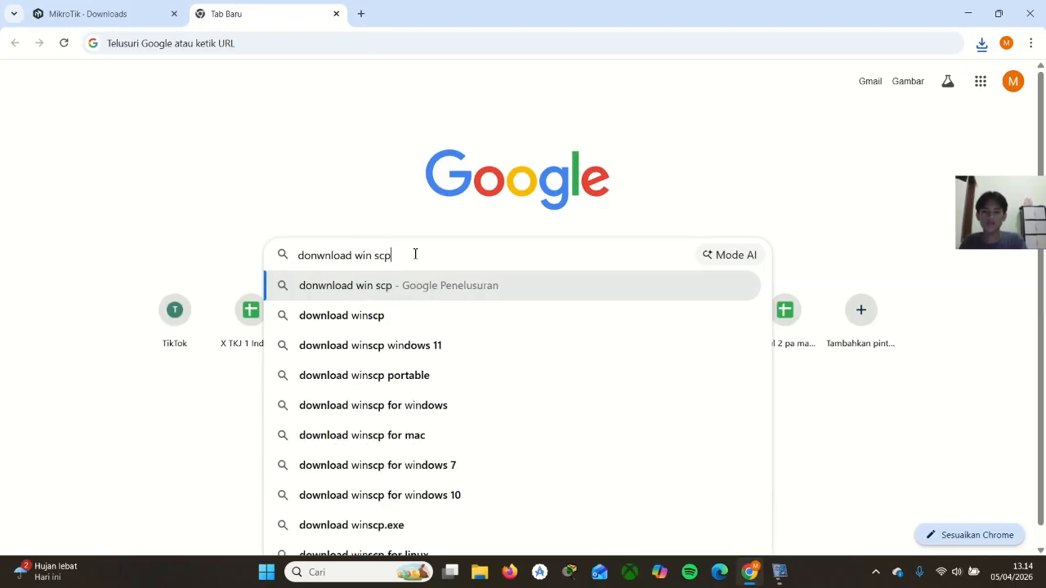
key(Return)
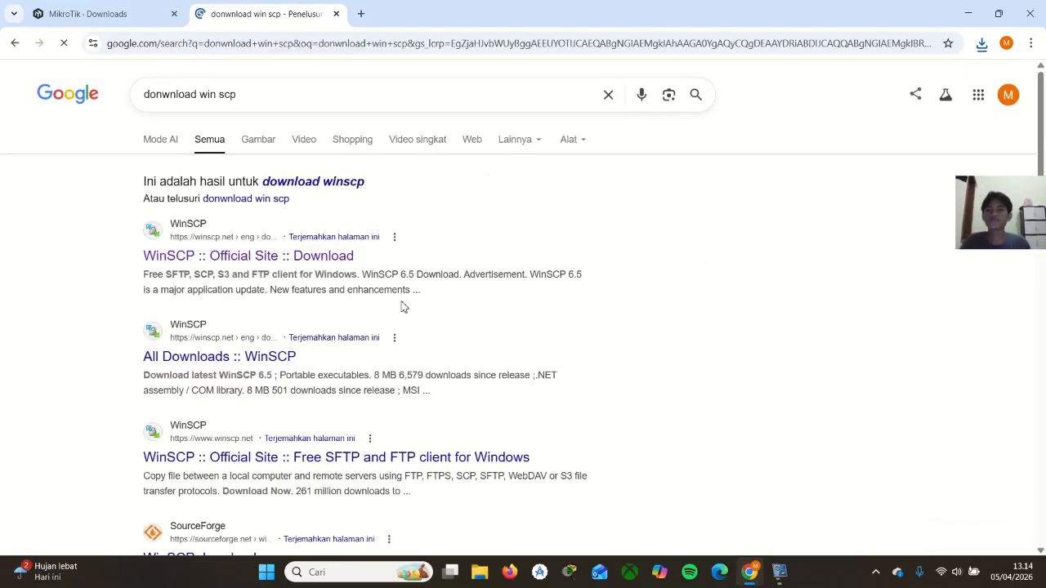
Download WinSCP 6.5.6 from the official WinSCP download page, dismissing the advertisement, and check the installer in the recent downloads
scroll(253, 223, down, 1)
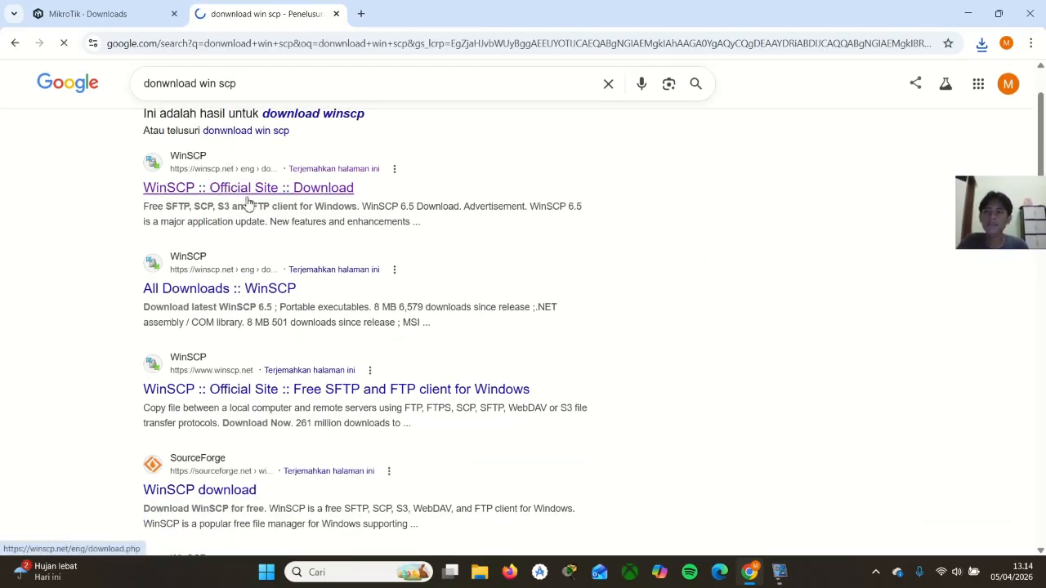
click(260, 189)
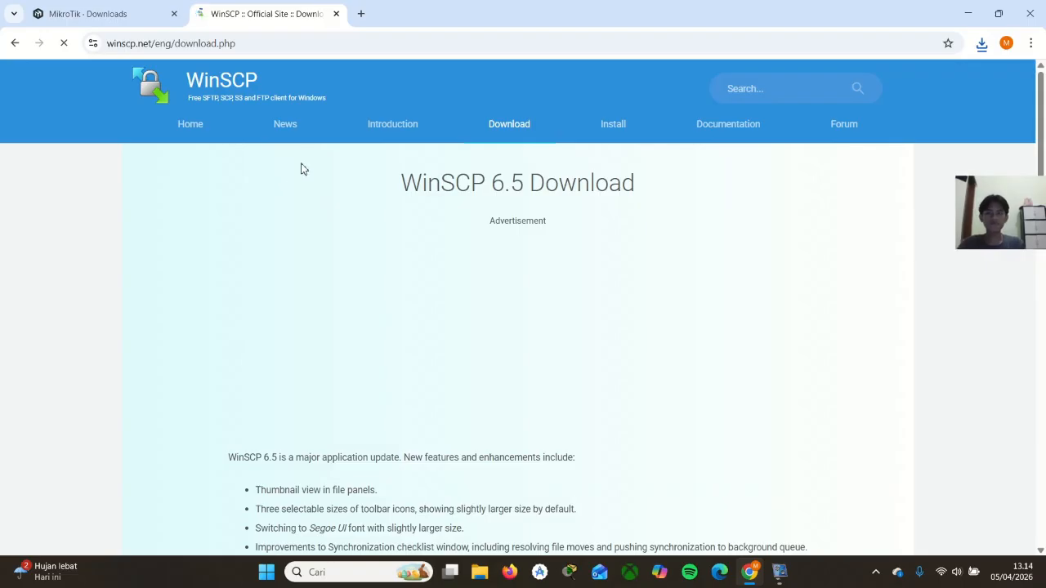
scroll(327, 210, down, 1)
scroll(327, 211, down, 5)
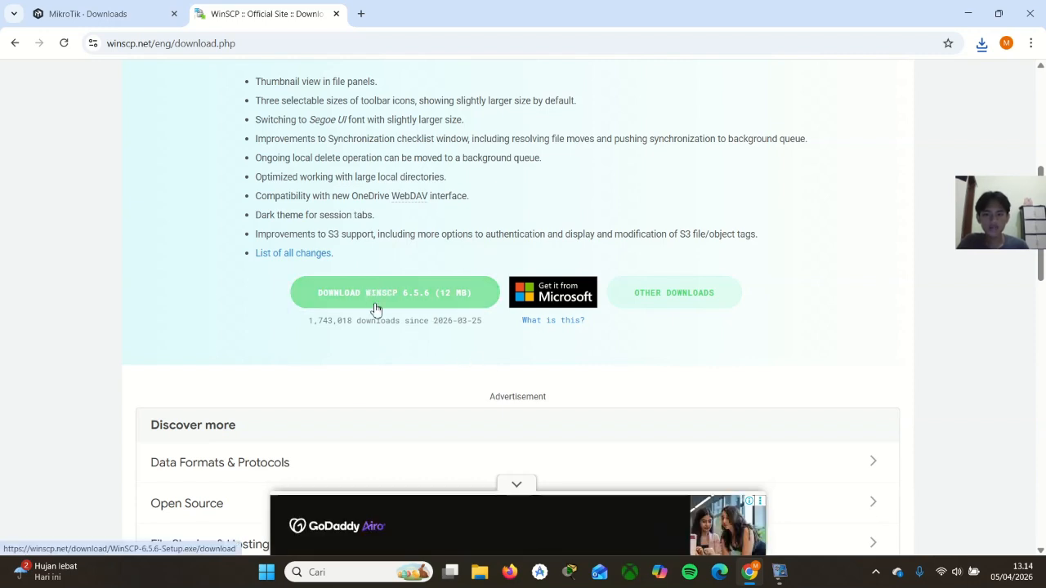
click(408, 296)
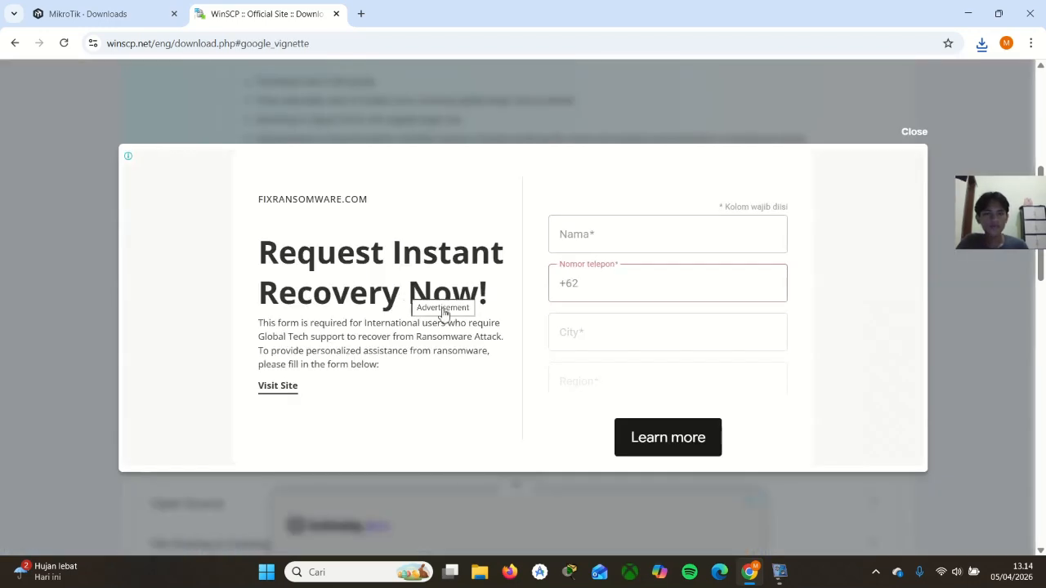
click(949, 131)
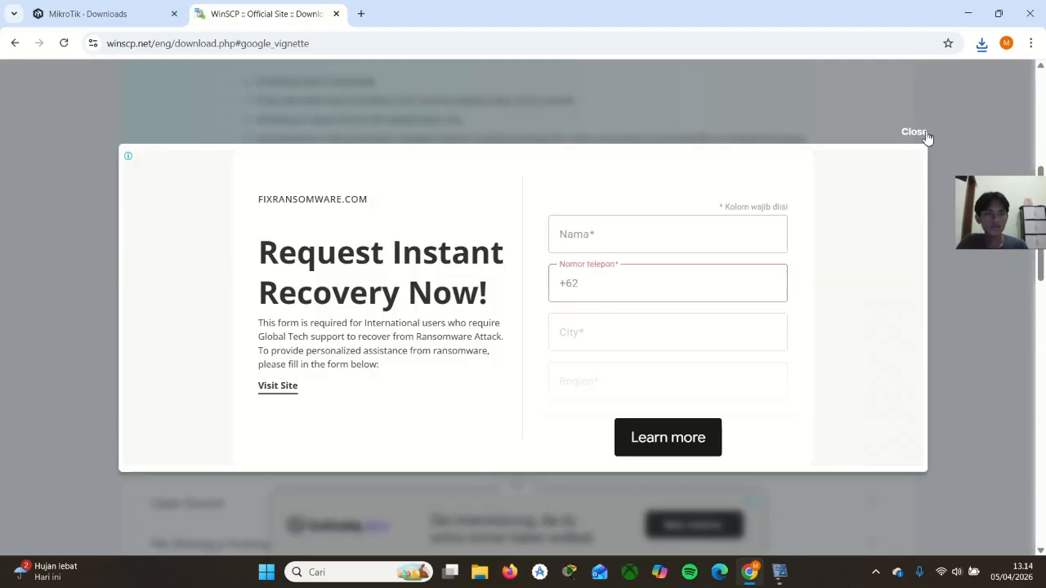
click(914, 133)
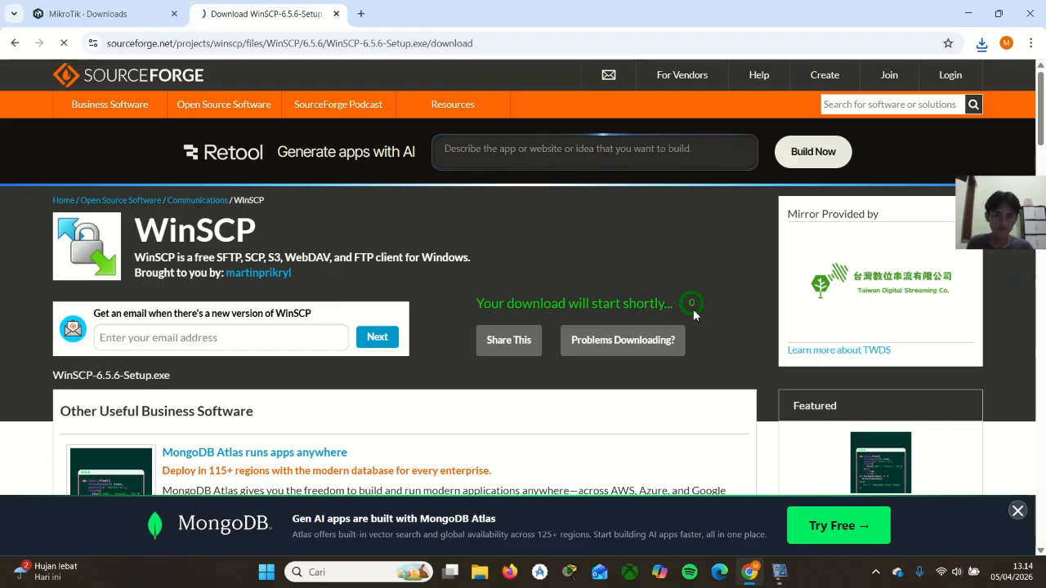
click(982, 42)
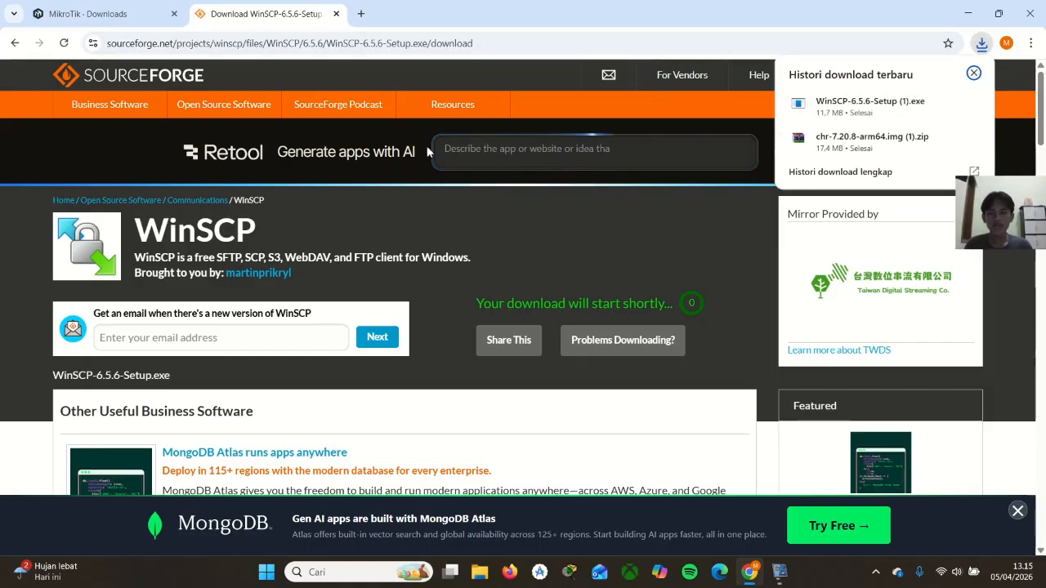
click(982, 46)
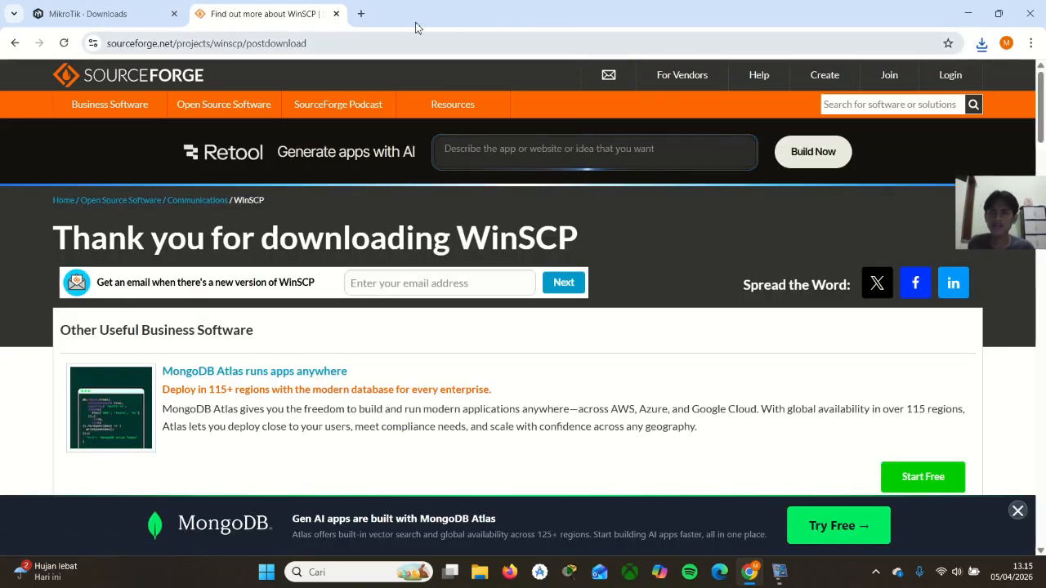
Search Google for "download pnetlab" in another new browser tab
click(360, 14)
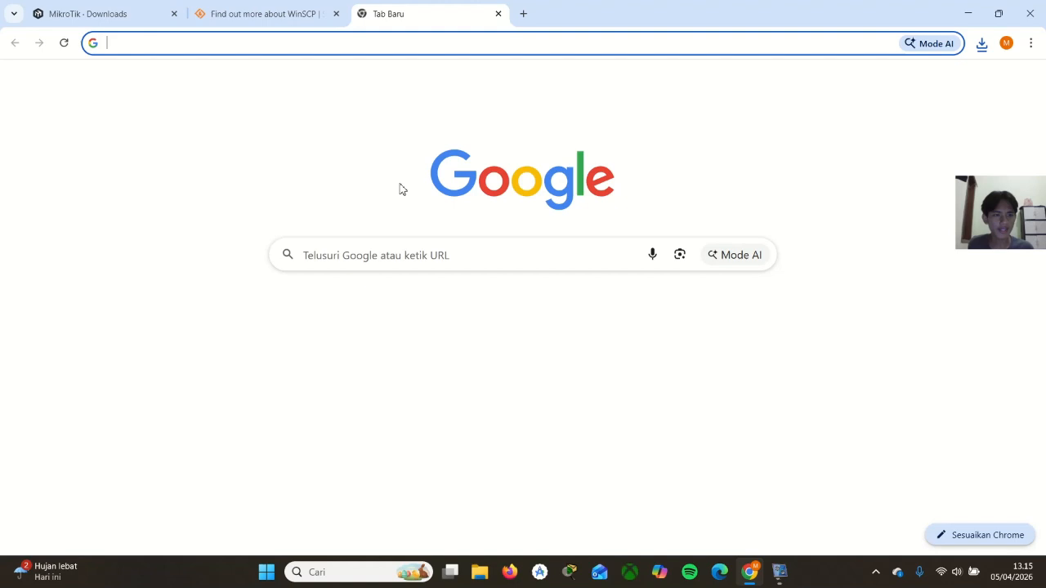
click(410, 248)
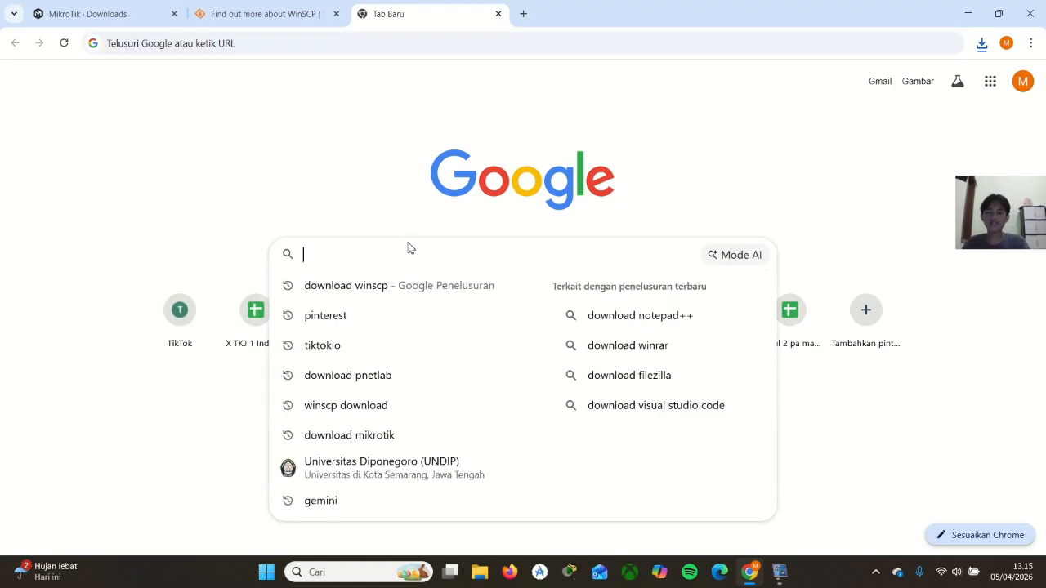
text(download pnetlab)
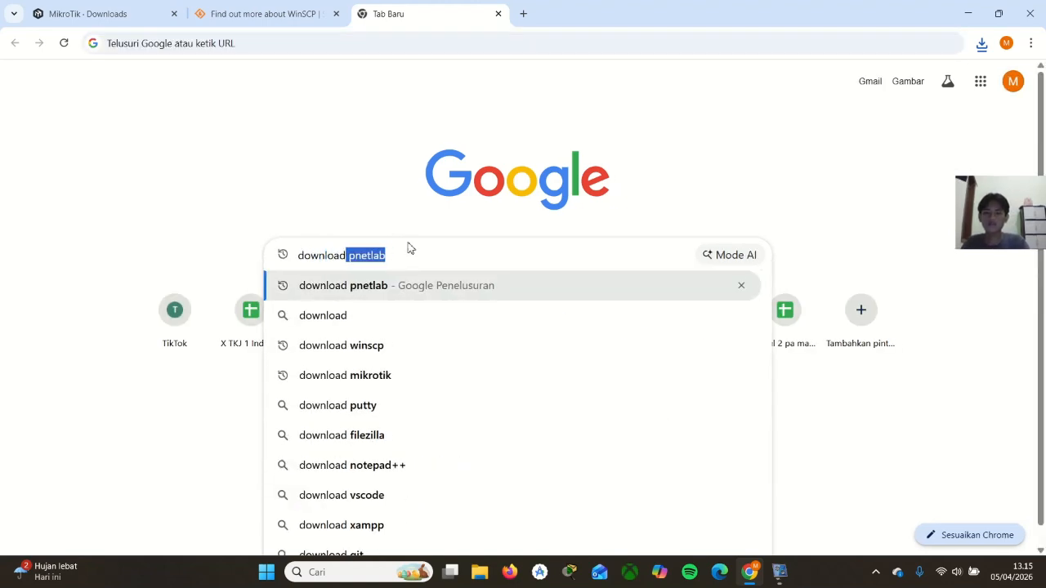
key(Return)
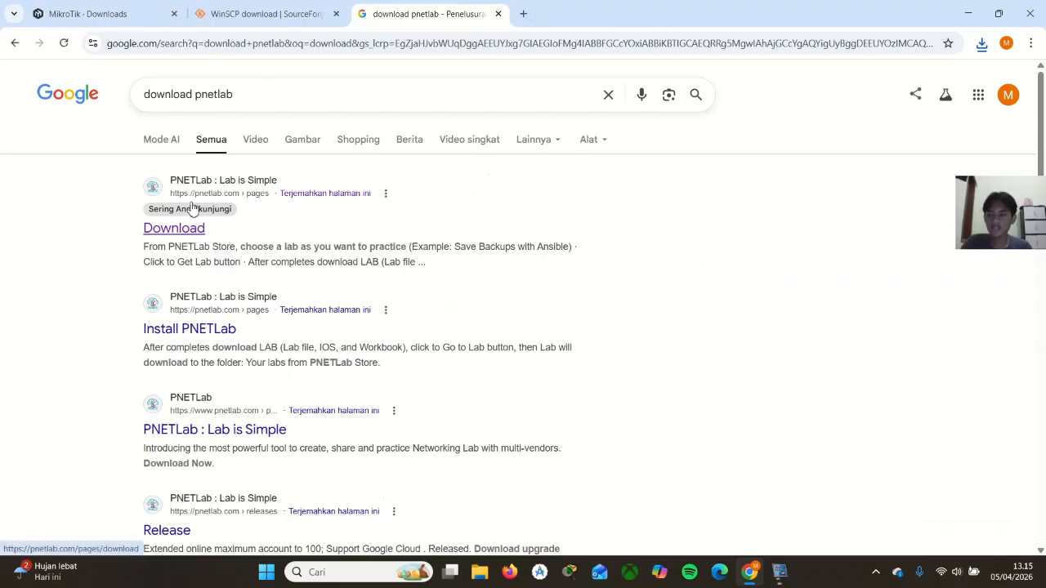
Open the Google Drive link for PNET 4.2.10 from the PNETLab download page
click(206, 229)
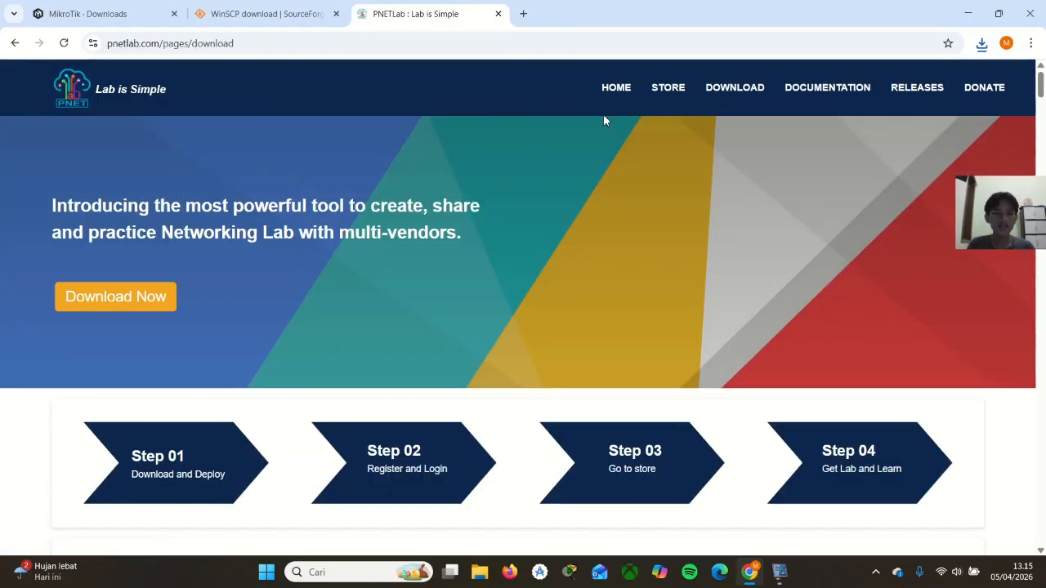
click(730, 92)
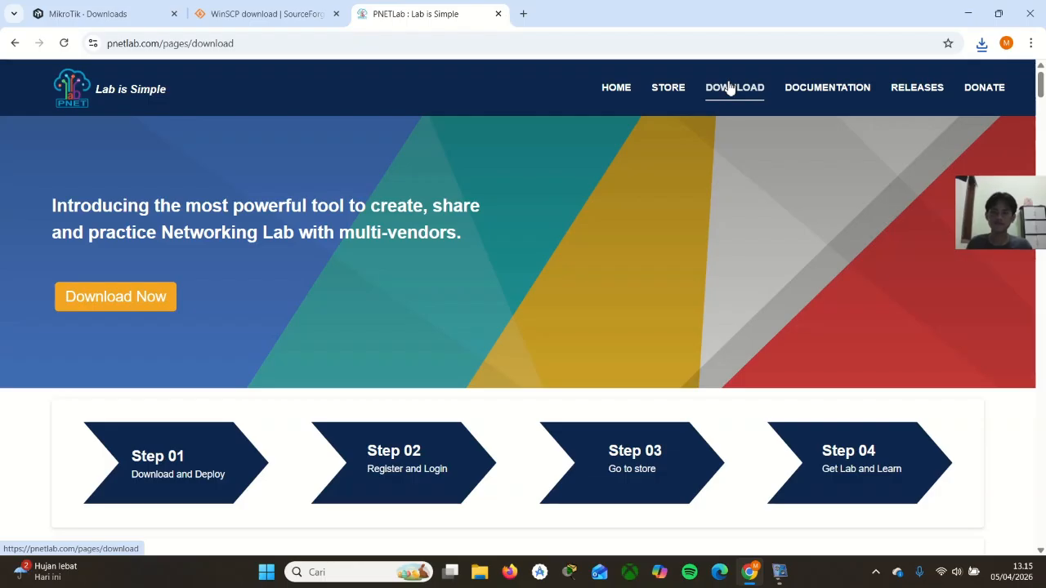
scroll(626, 164, down, 1)
scroll(525, 139, down, 10)
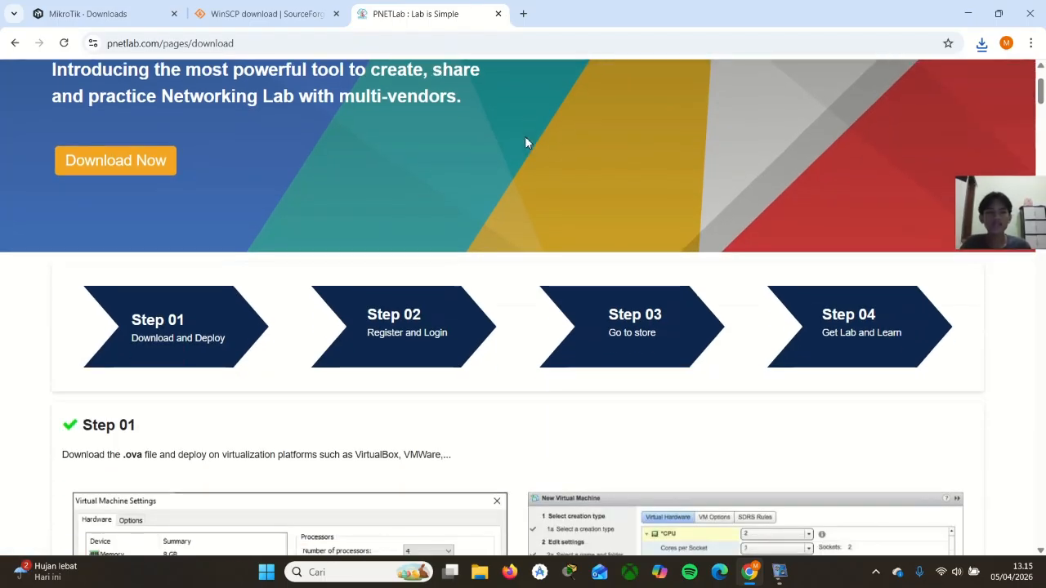
scroll(525, 143, down, 2)
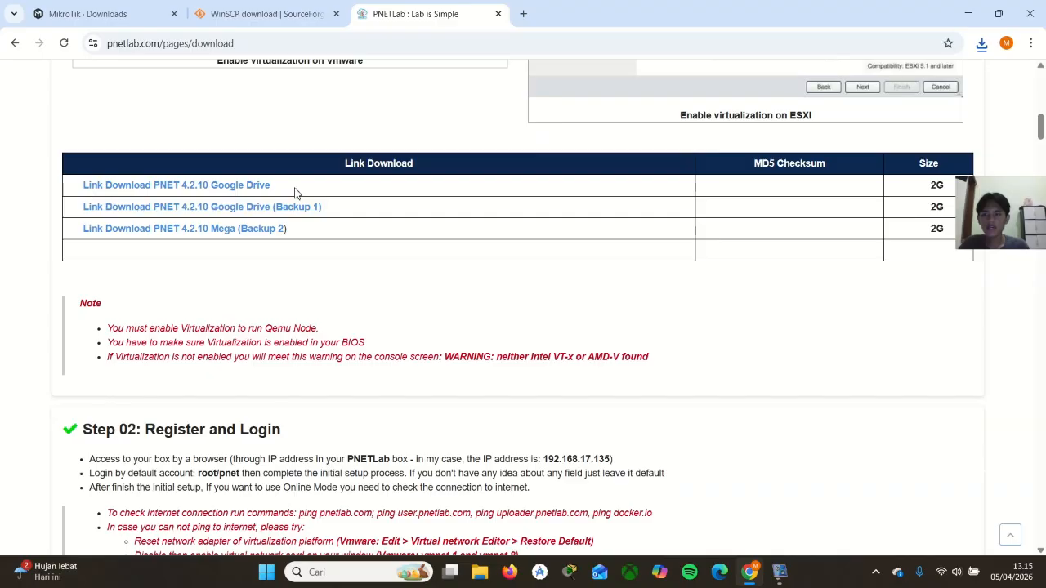
click(235, 187)
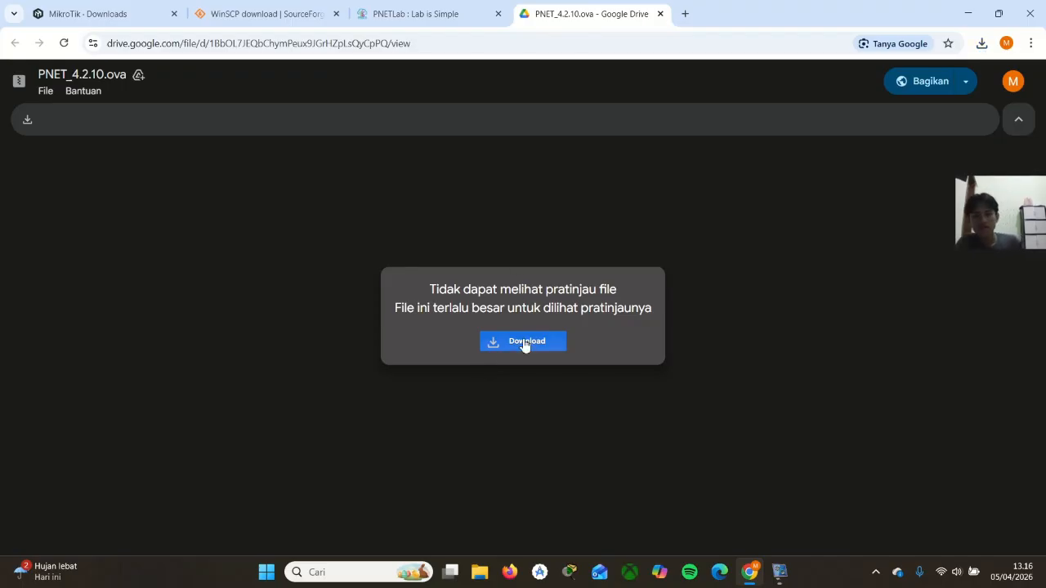
Download PNET_4.2.10.ova without a virus scan and cancel the duplicate download of the file
click(524, 343)
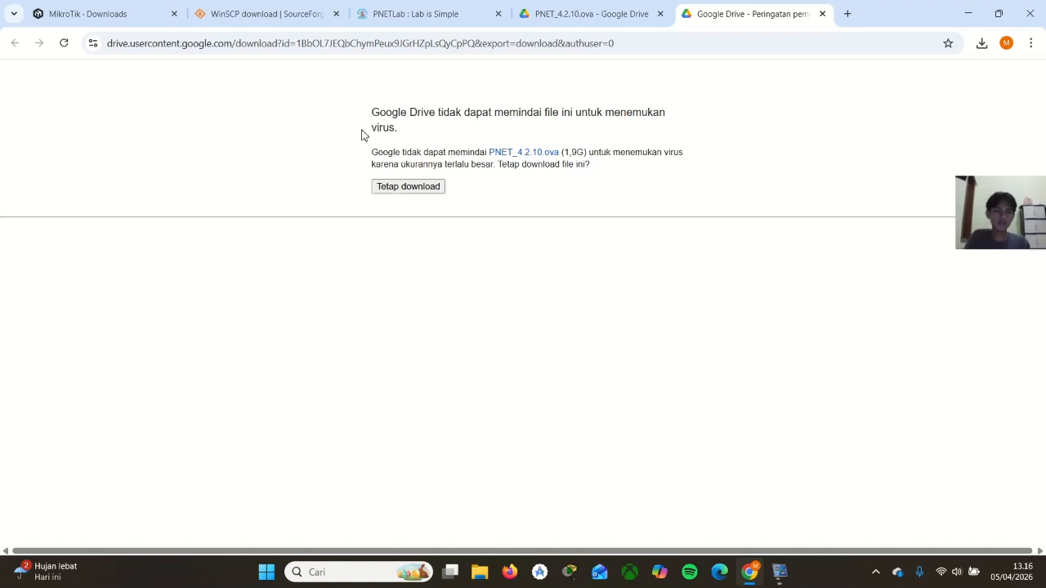
click(413, 187)
click(419, 189)
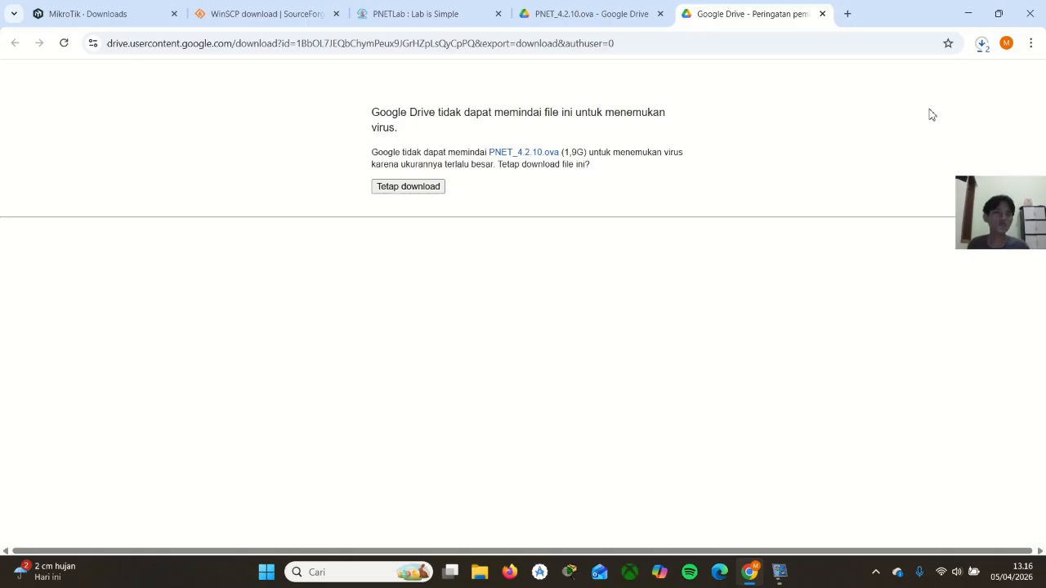
click(981, 46)
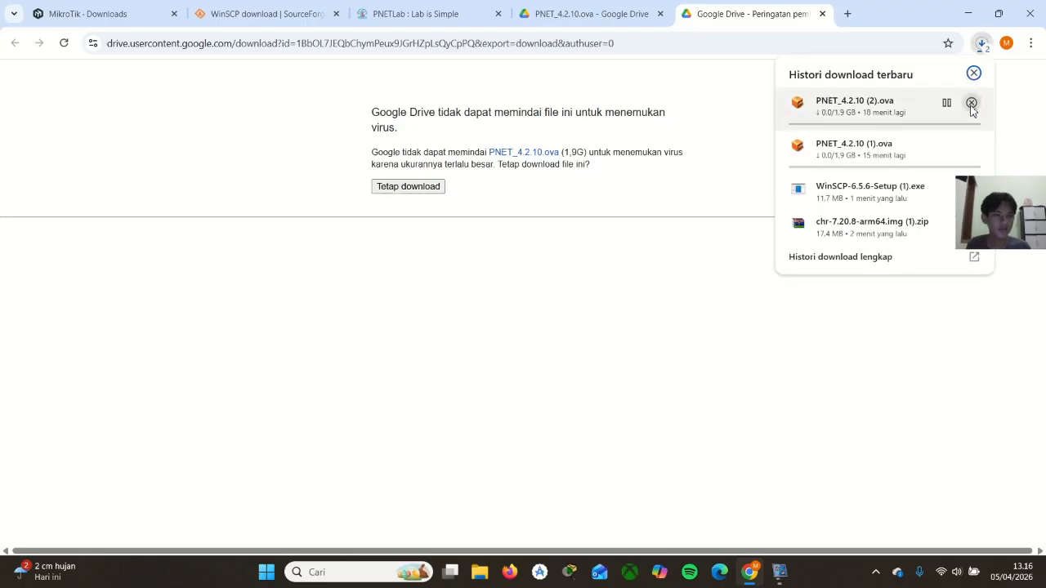
click(972, 103)
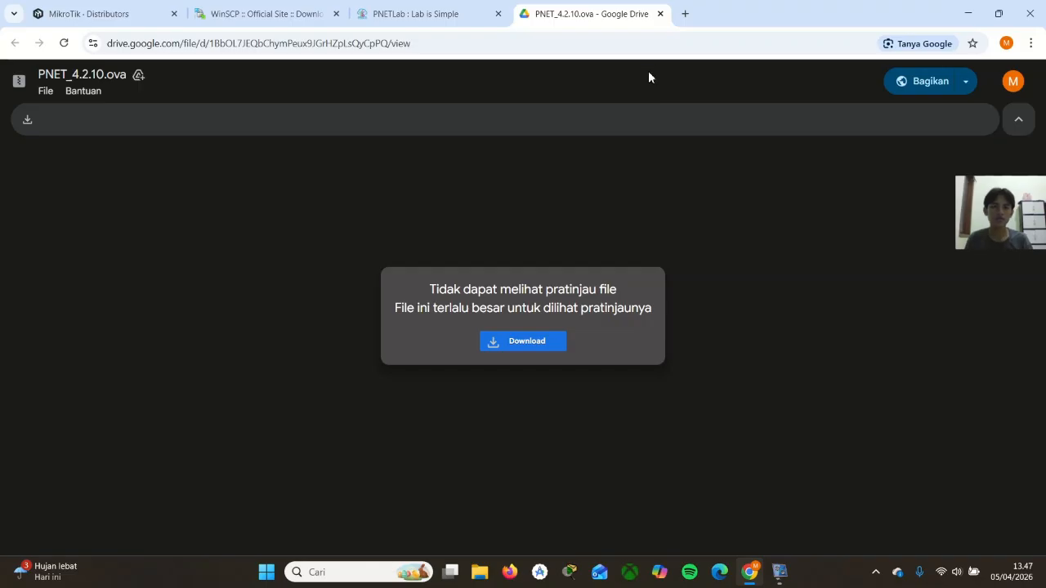
Close the Google Drive, PNETLab, WinSCP and MikroTik pages to exit the browser
click(661, 14)
click(499, 14)
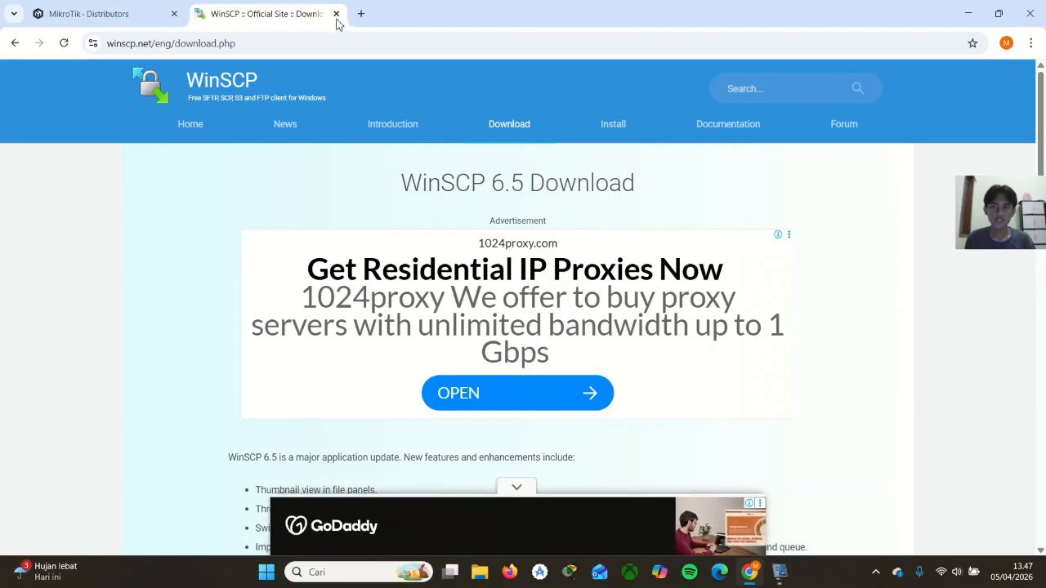
click(336, 14)
click(173, 14)
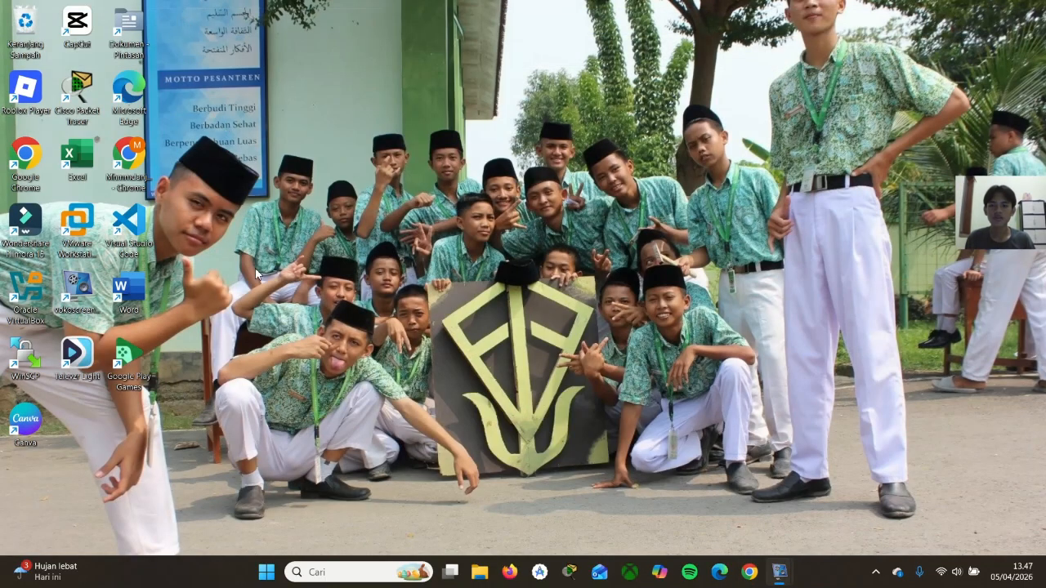
Search File Explorer's home folder for "pnet" and open the PNET_4.2.10 appliance with VMware Workstation
click(480, 572)
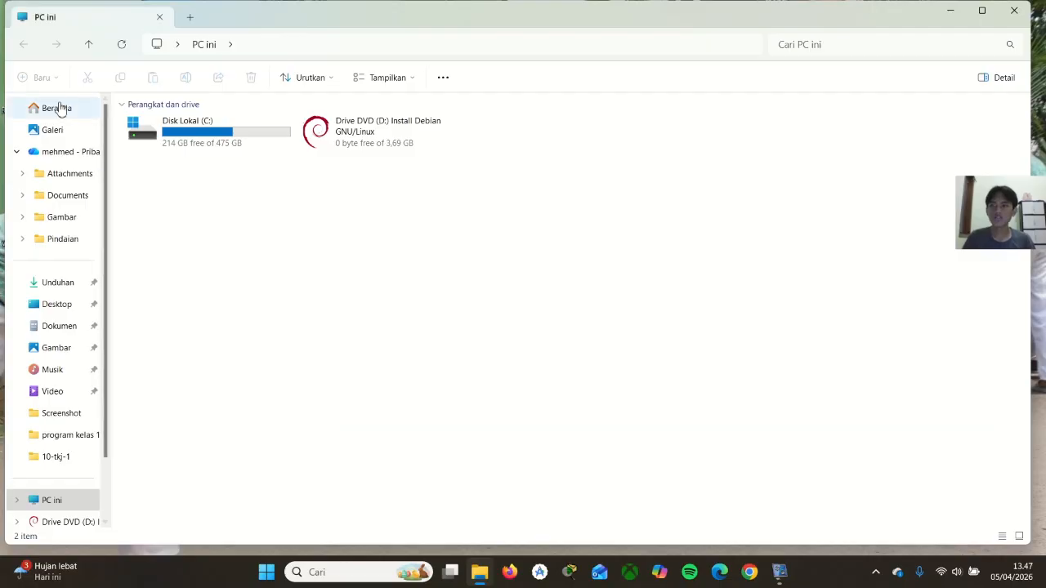
click(63, 107)
click(797, 46)
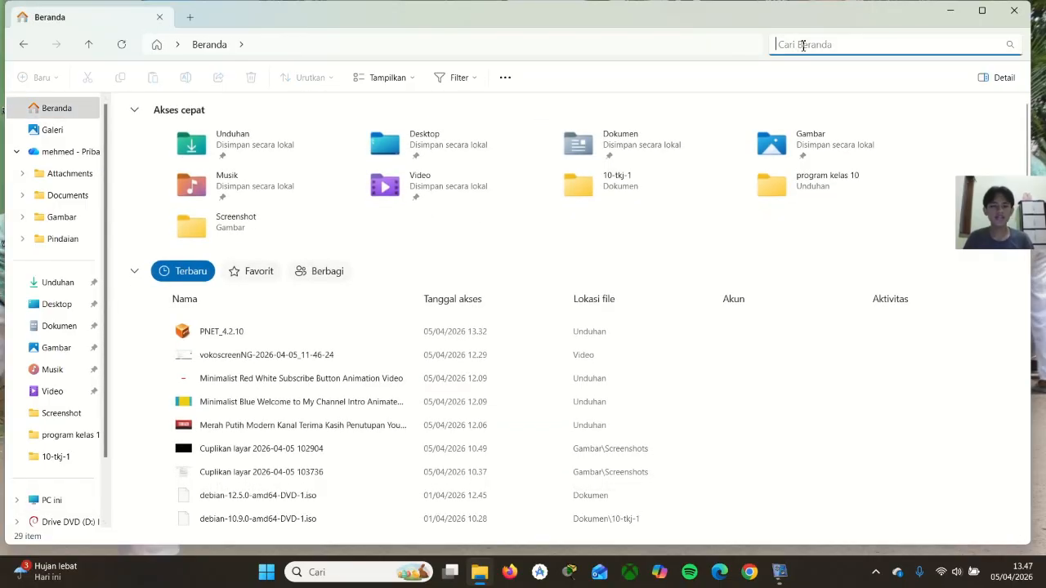
text(pnet)
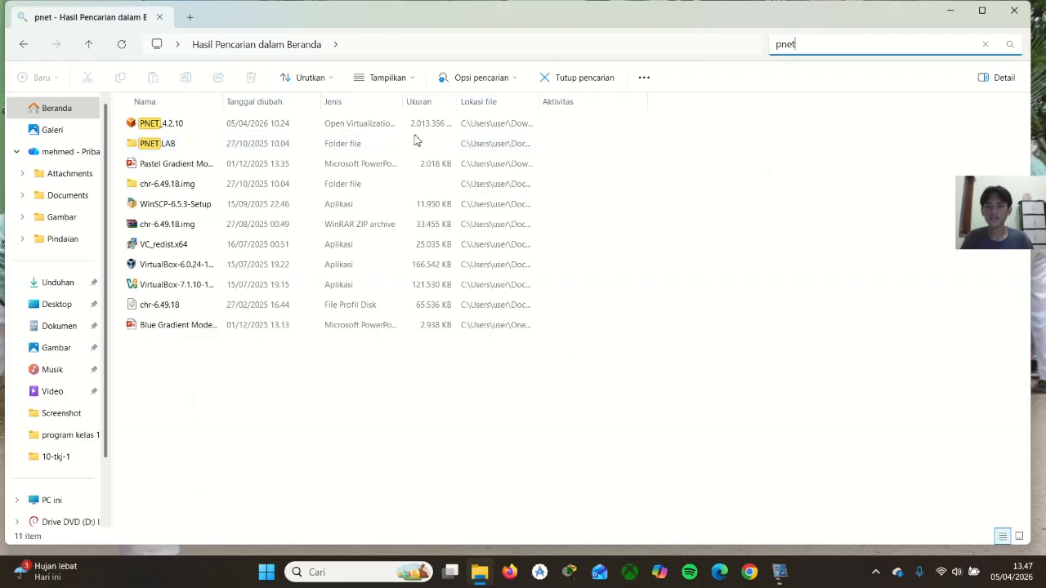
click(395, 127)
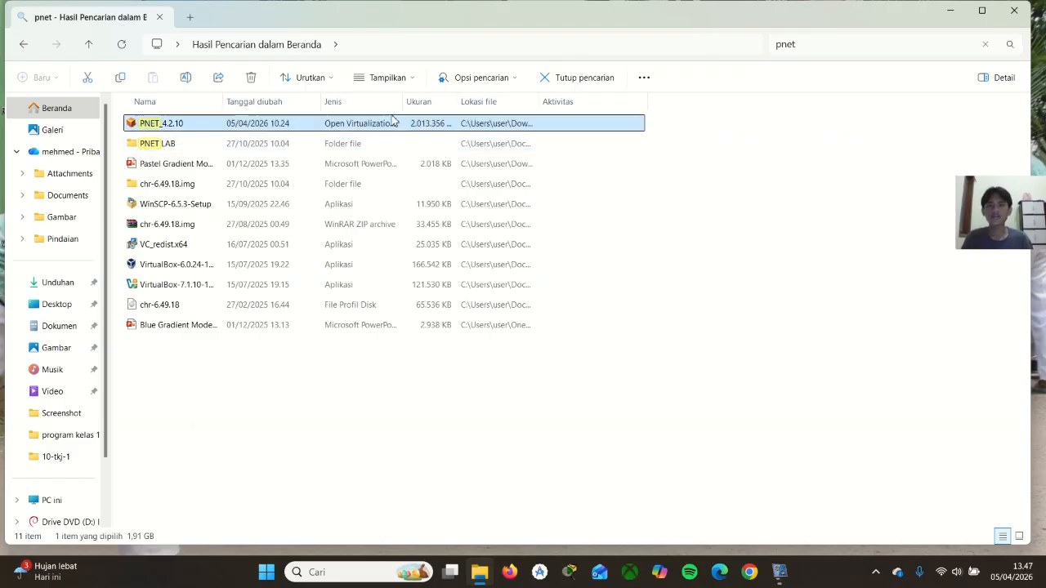
right_click(395, 127)
mouse_move(455, 199)
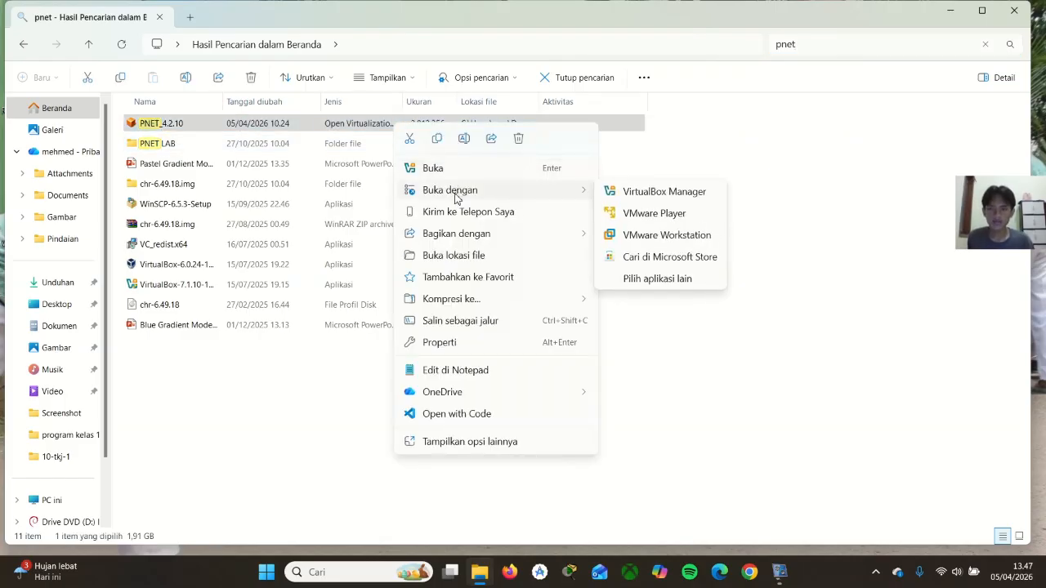
click(645, 241)
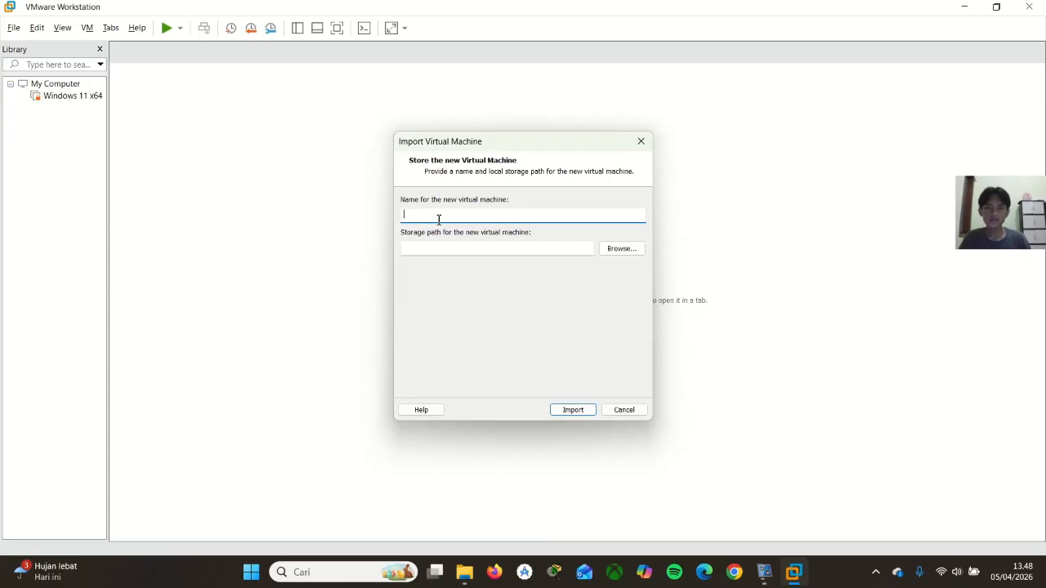
Import the appliance as a virtual machine named PNETLAB and power it on
text(PNETLAB)
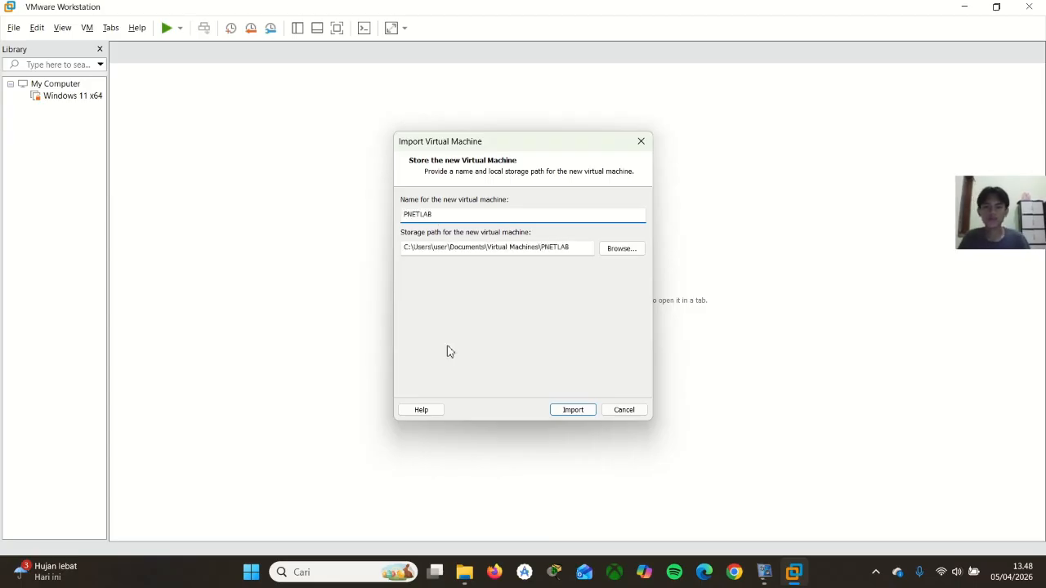
click(577, 417)
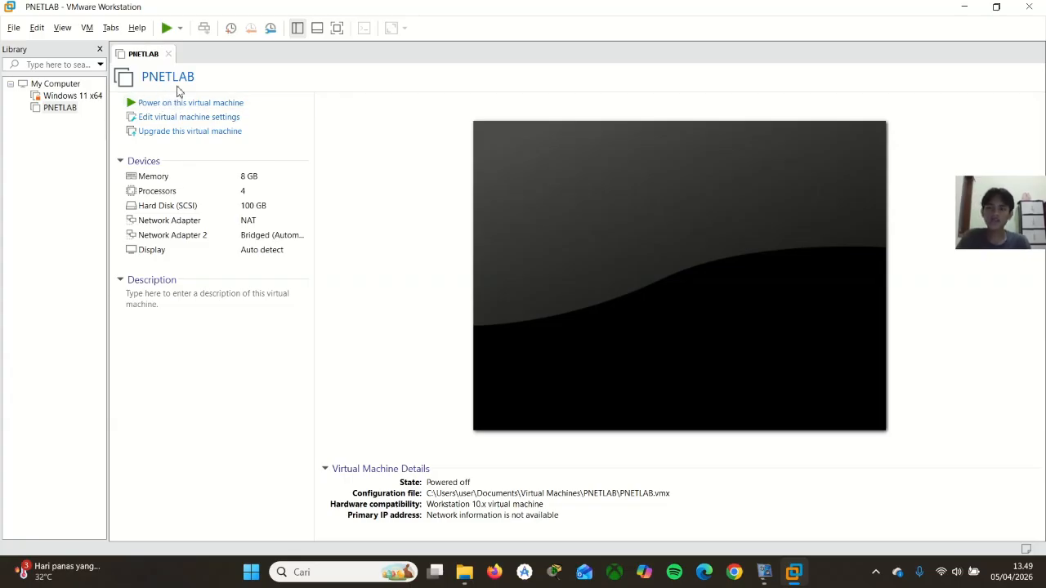
click(160, 104)
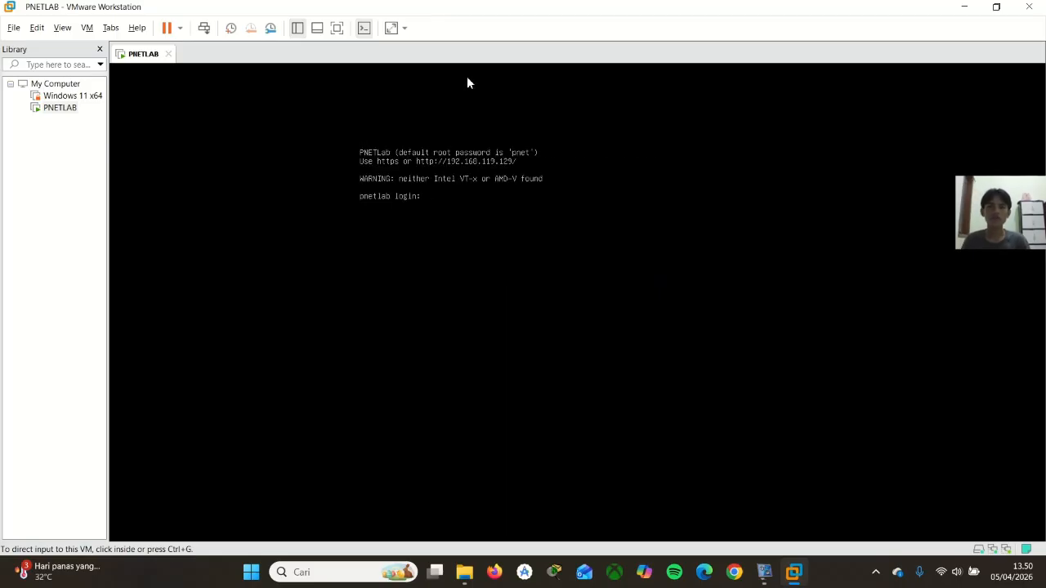
Log in to the PNETLab console as root with the account password
click(455, 209)
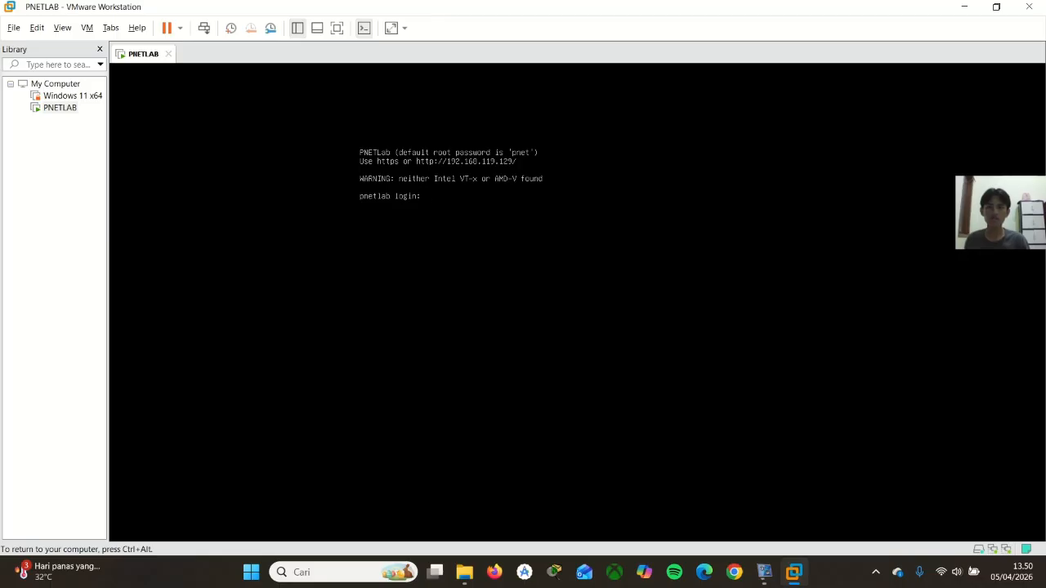
text(r)
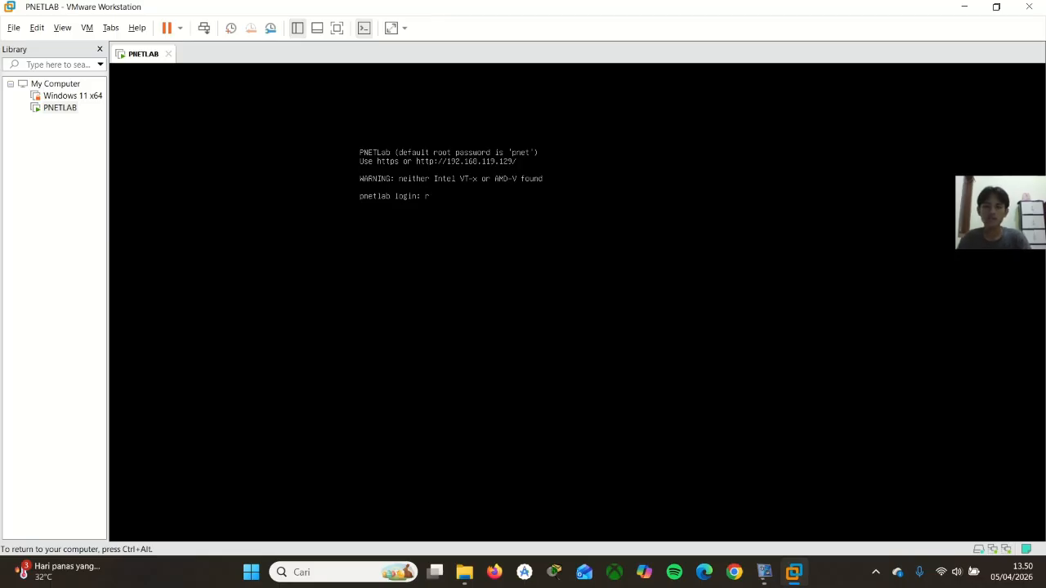
text(oYour service is working normally)
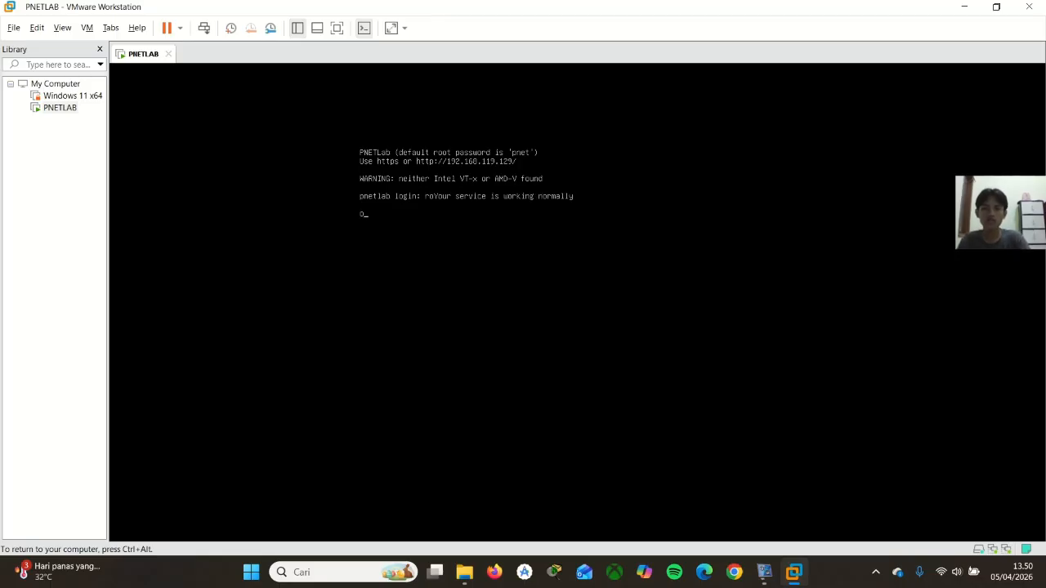
key(Return)
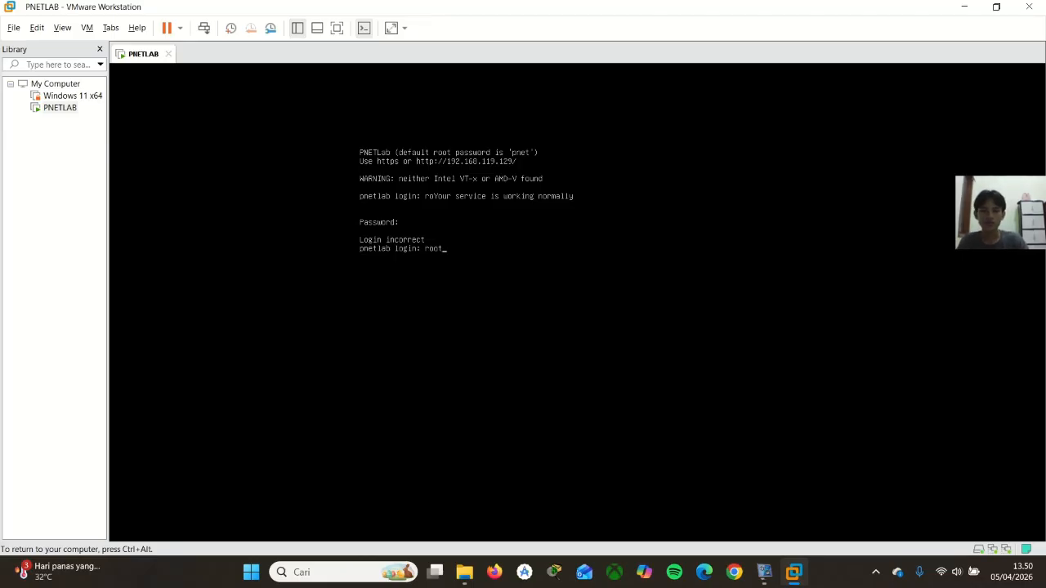
key(Return)
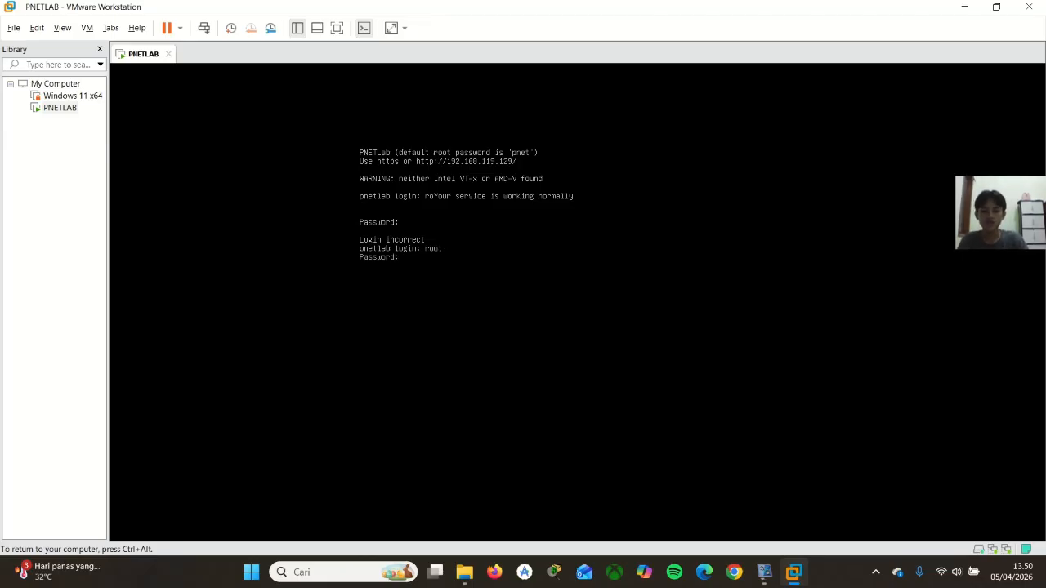
key(Return)
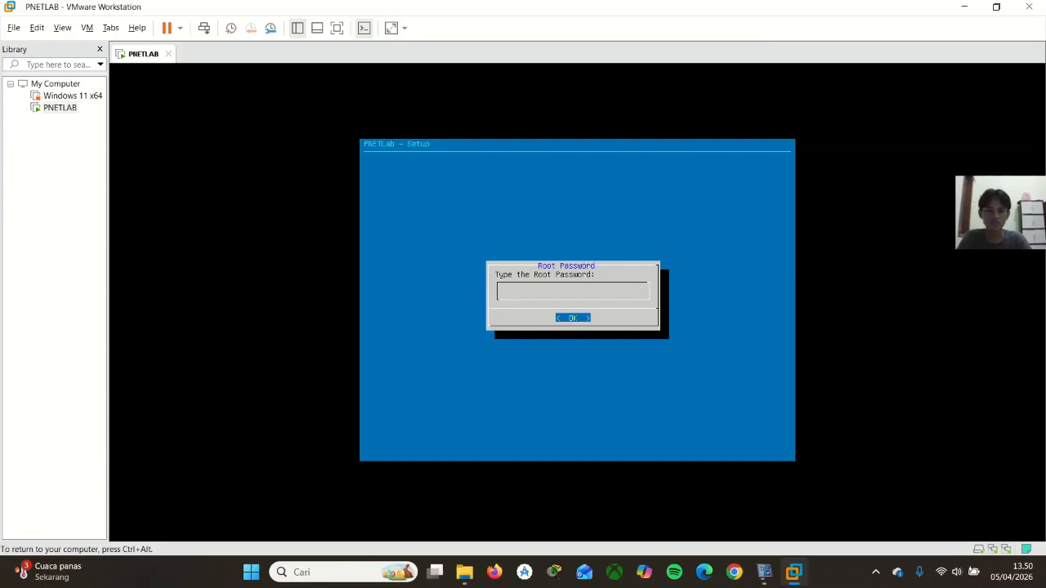
Enter and repeat the root password in the PNETLab setup, and set the DNS domain name to PNETLAB.com
key(Return)
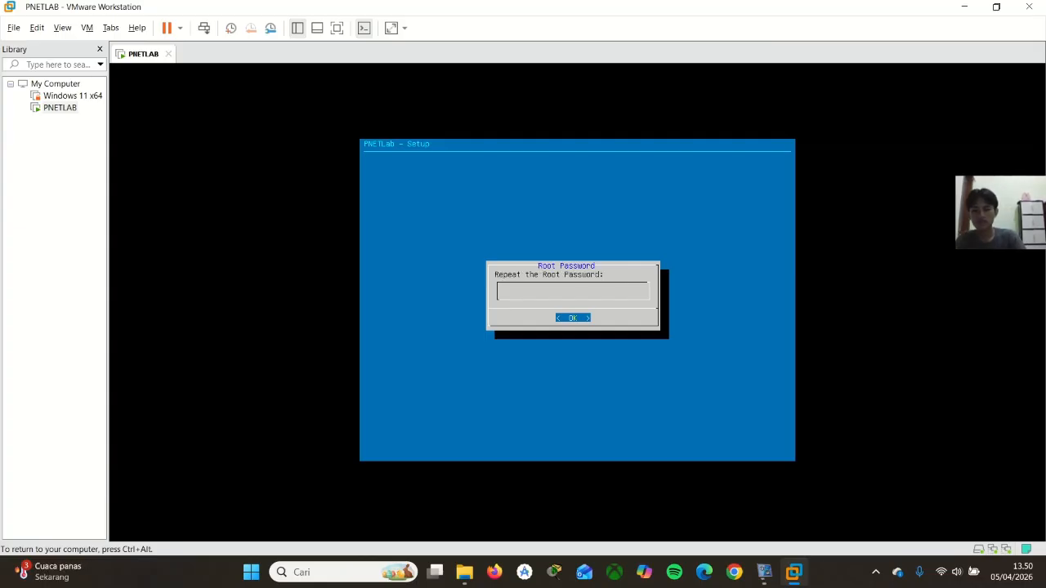
key(Return)
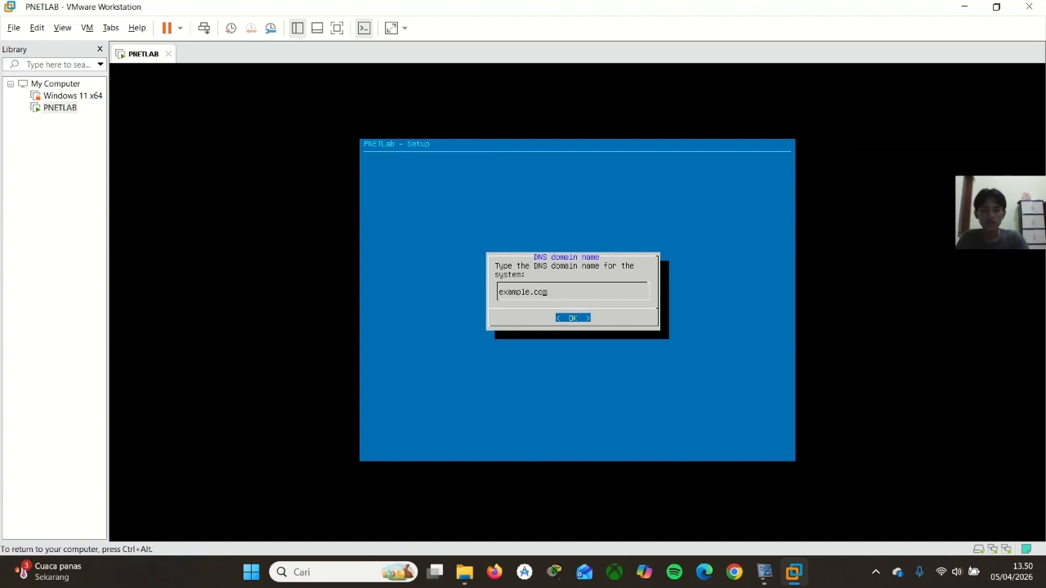
key(BackSpace)
key(BackSpace)
key(BackSpace)
key(BackSpace)
key(BackSpace)
key(BackSpace)
key(BackSpace)
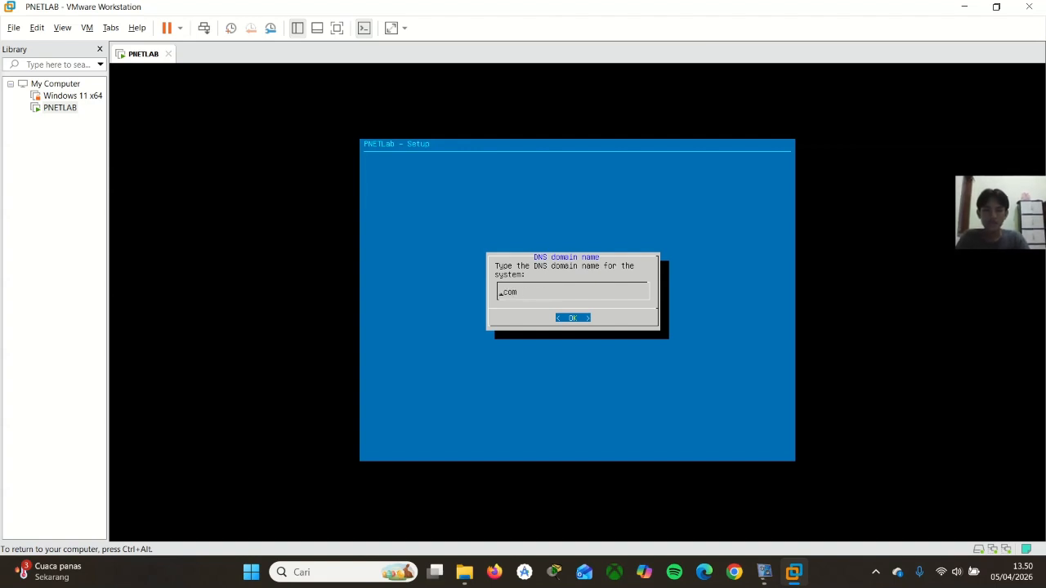
text(PNET)
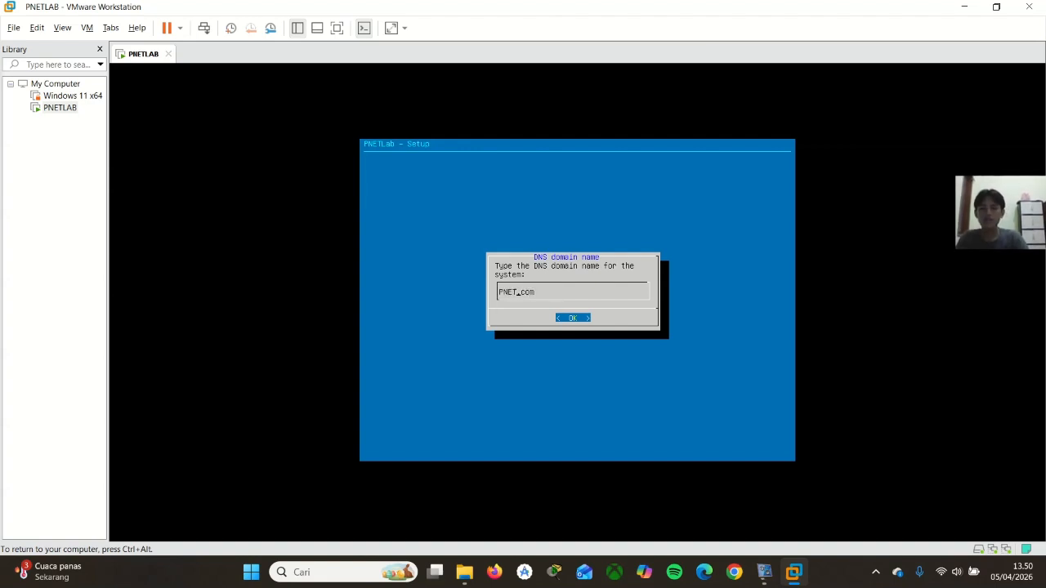
text(LAB)
key(Return)
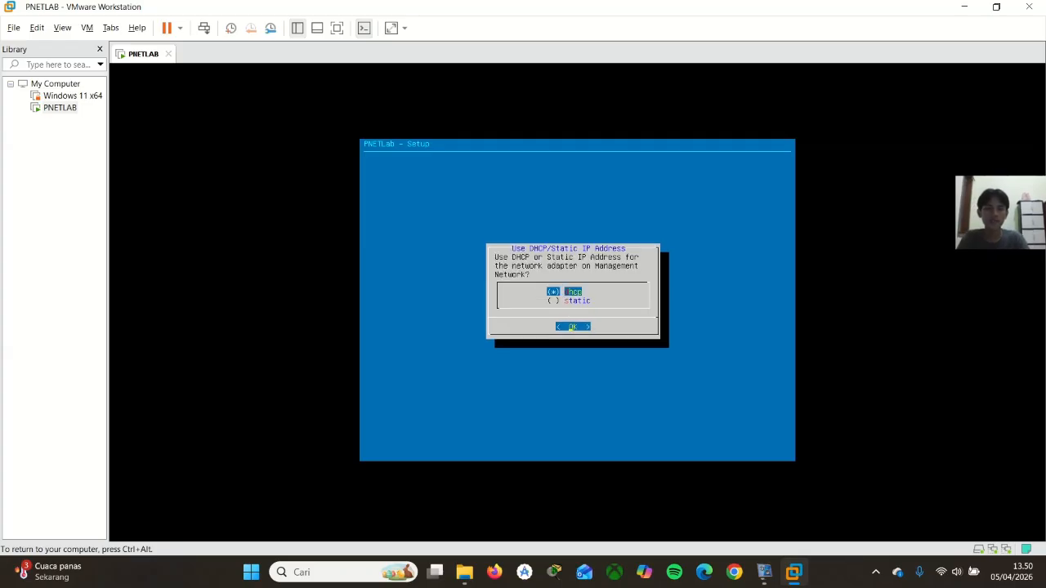
Finish the setup with DHCP for the management network, NTP server "root" and a direct internet connection, and release input from the virtual machine
key(Return)
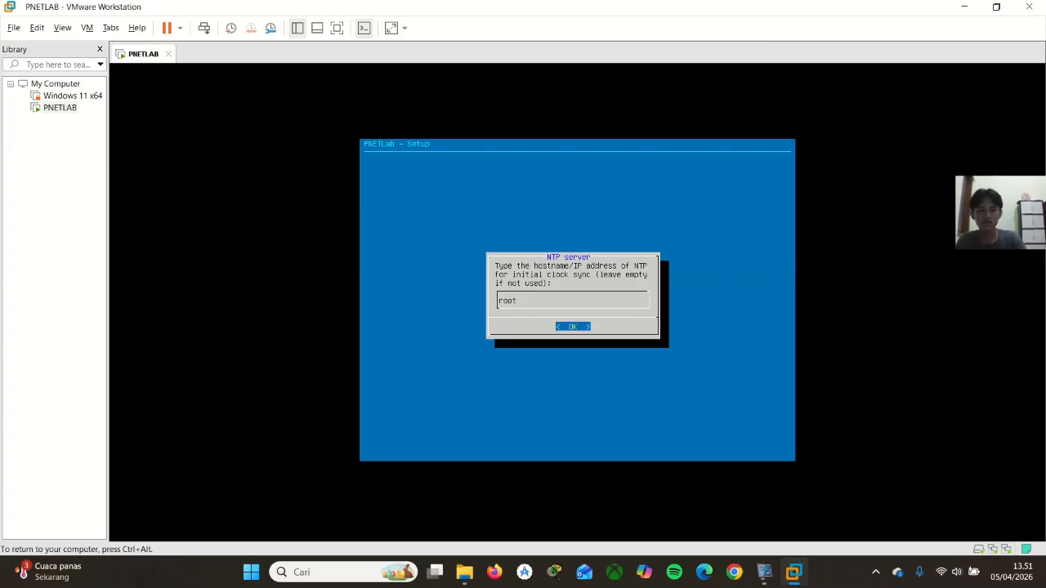
key(Return)
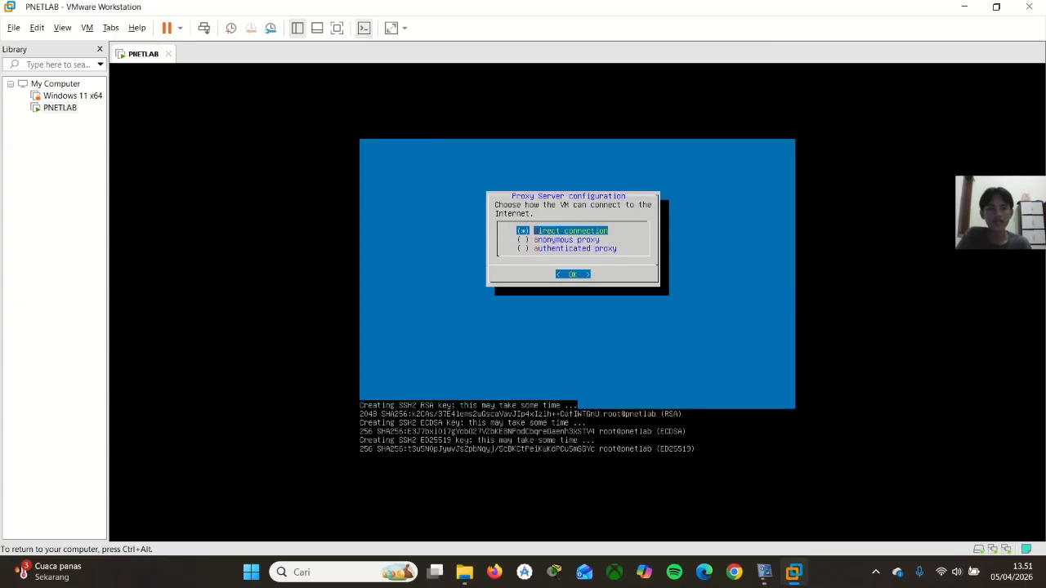
key(Return)
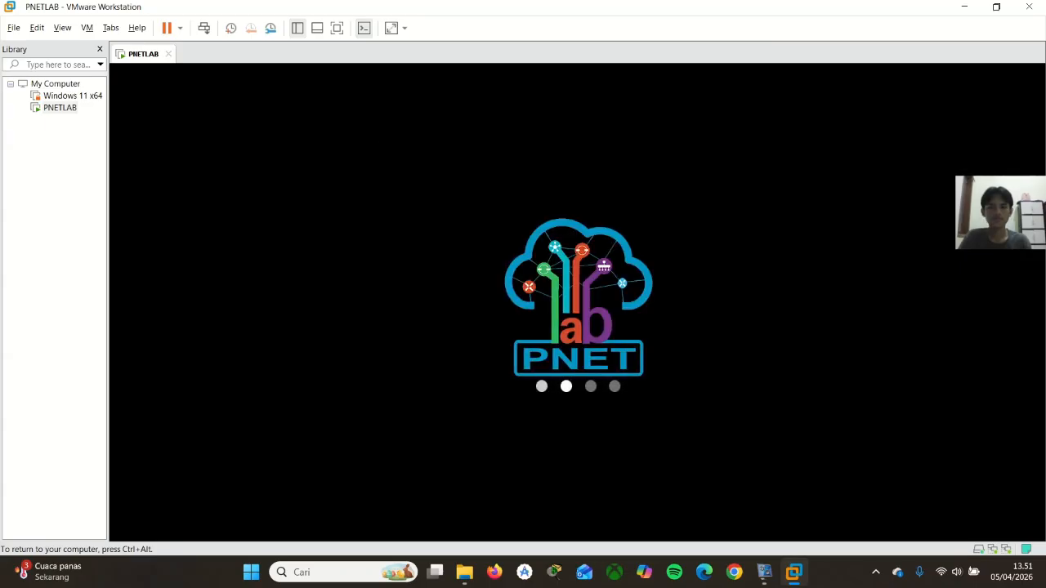
key(ctrl+alt)
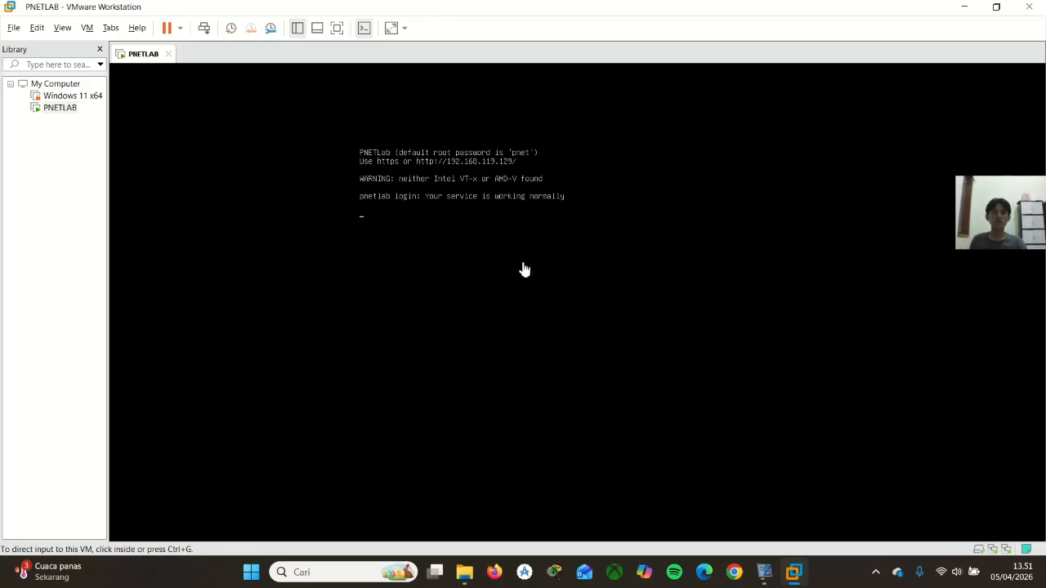
Log in to the restarted PNETLab console as root with the account password and release input from the virtual machine
click(486, 262)
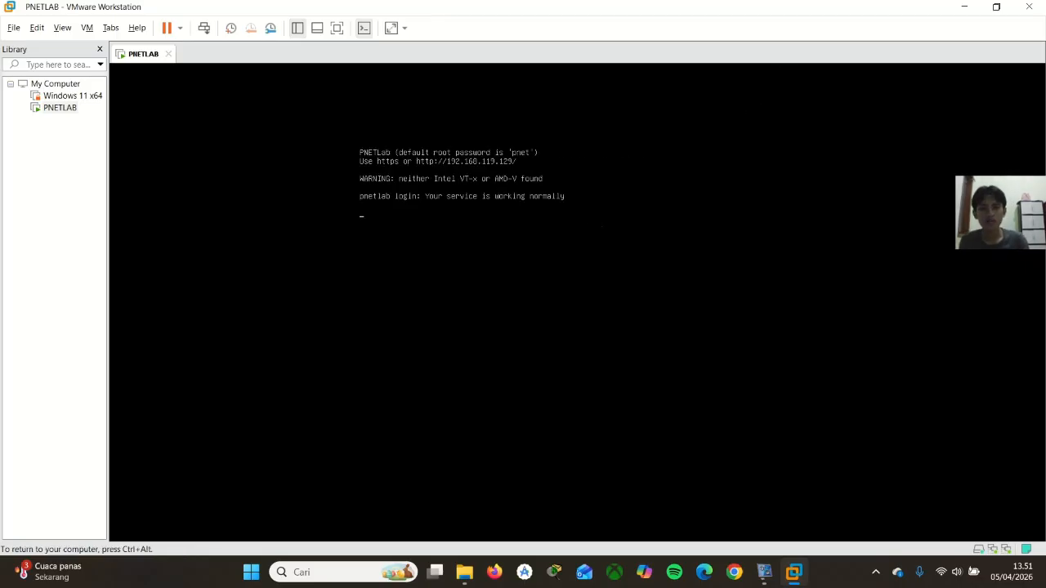
key(Return)
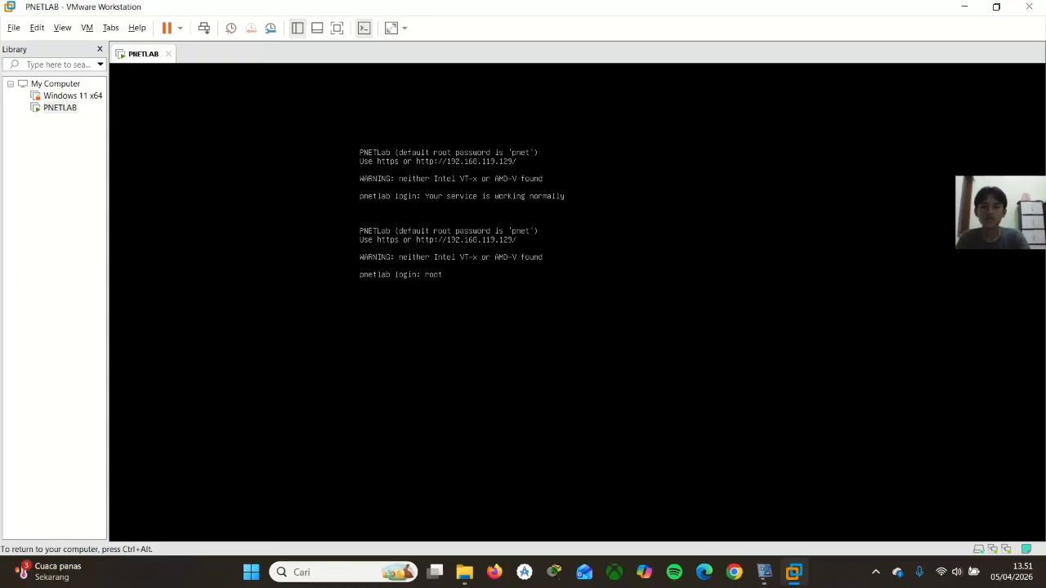
key(Return)
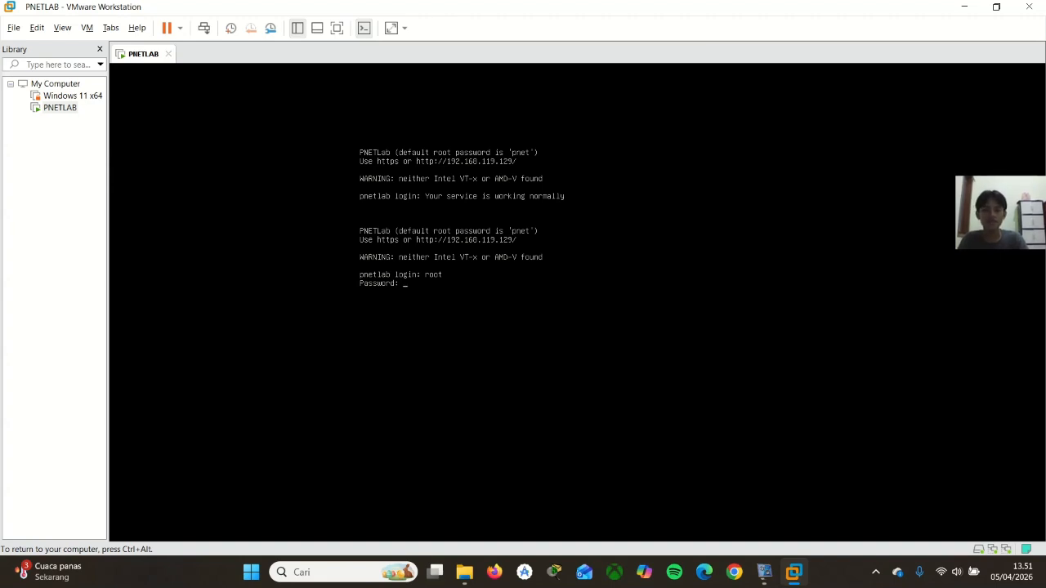
key(Return)
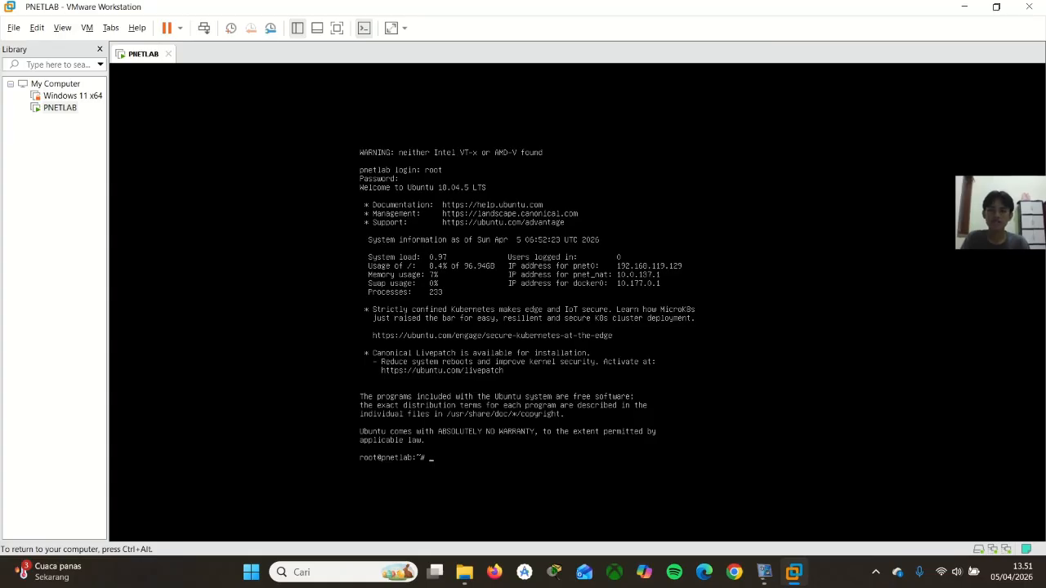
key(ctrl+alt)
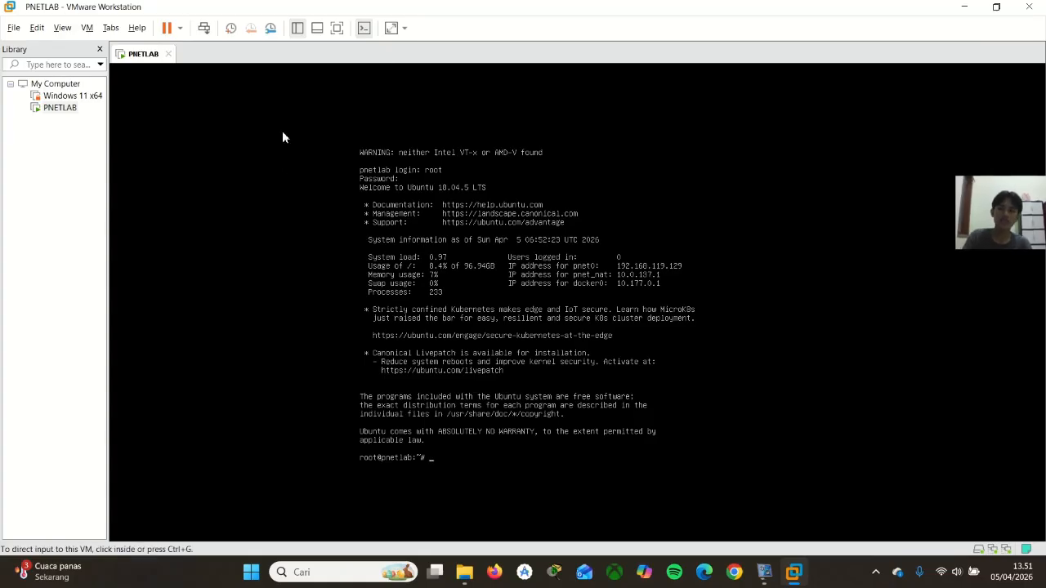
click(558, 483)
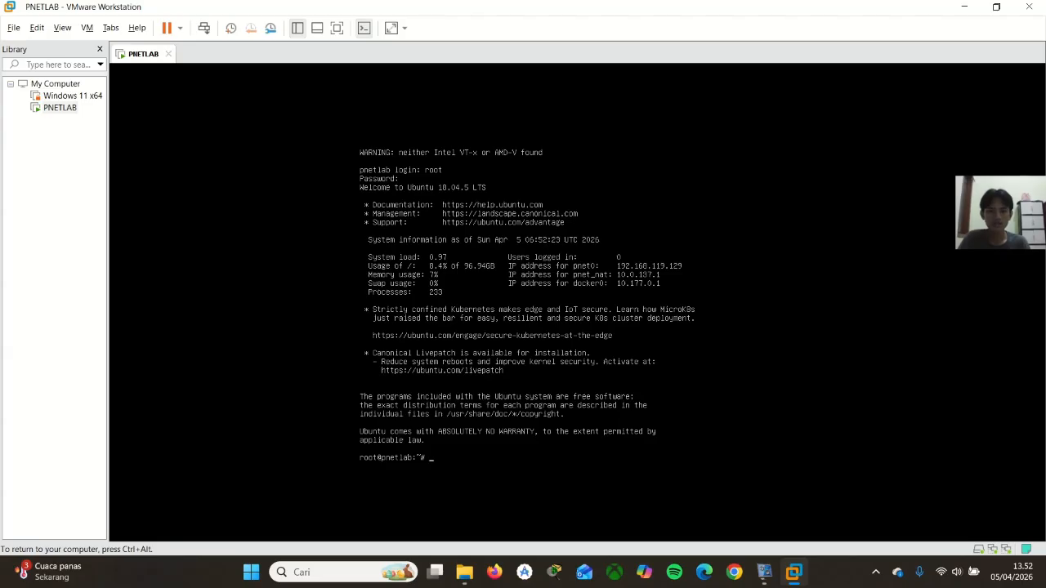
key(ctrl+alt)
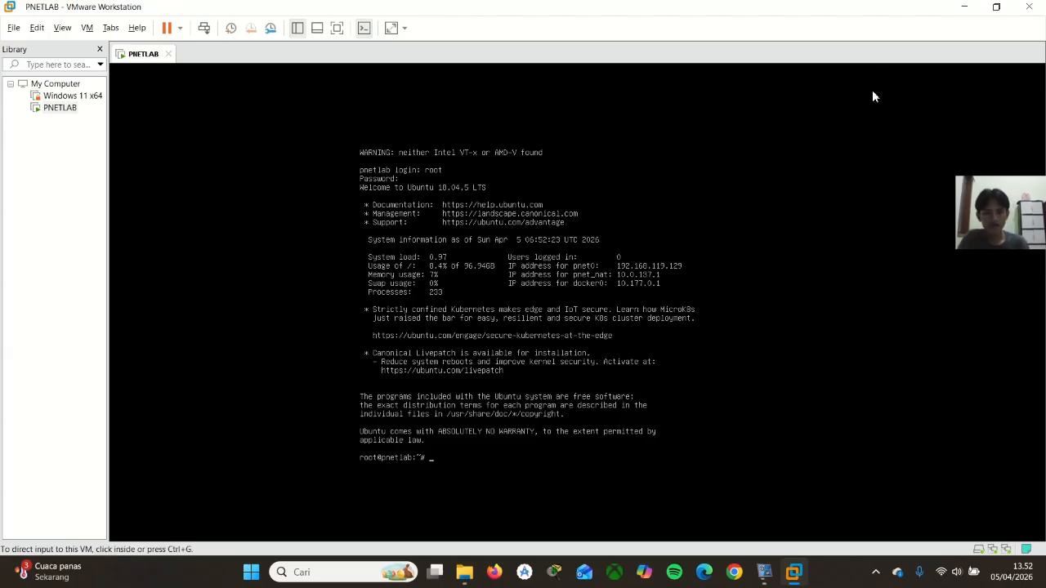
click(907, 159)
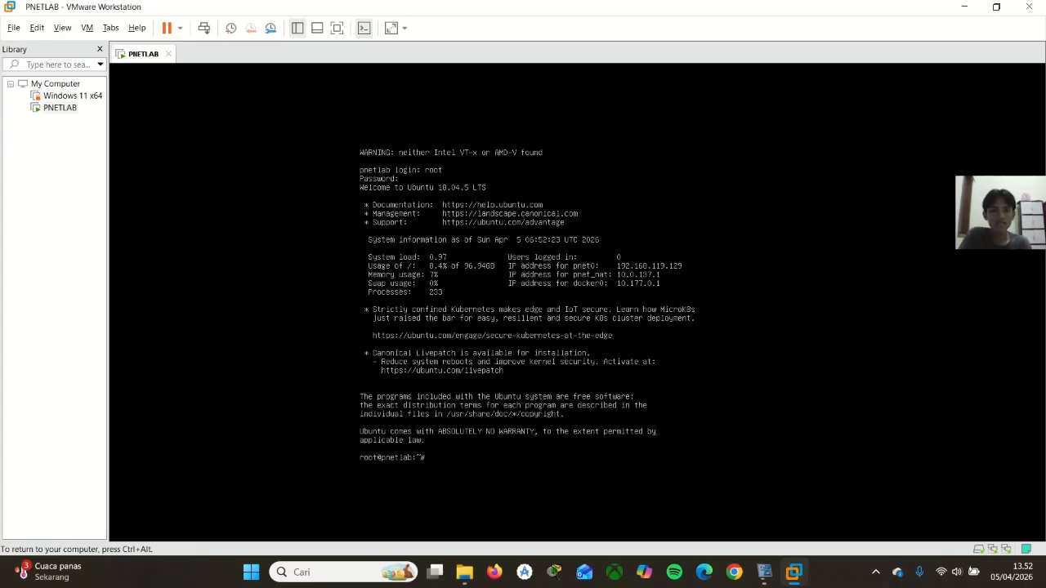
key(ctrl+alt)
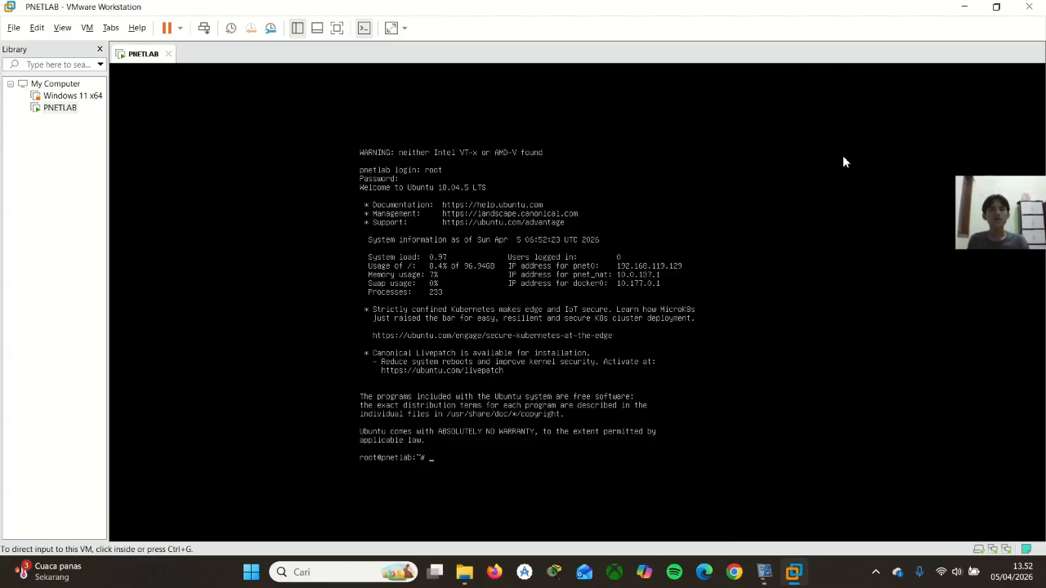
Clear the open windows, switch to WinSCP and set the new session's file protocol to SCP
click(961, 7)
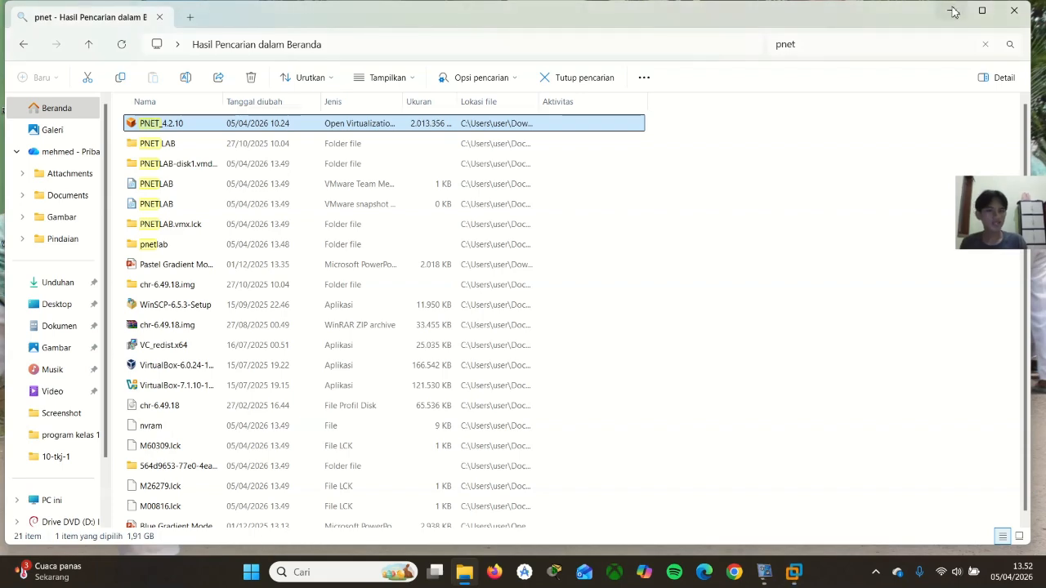
click(1027, 10)
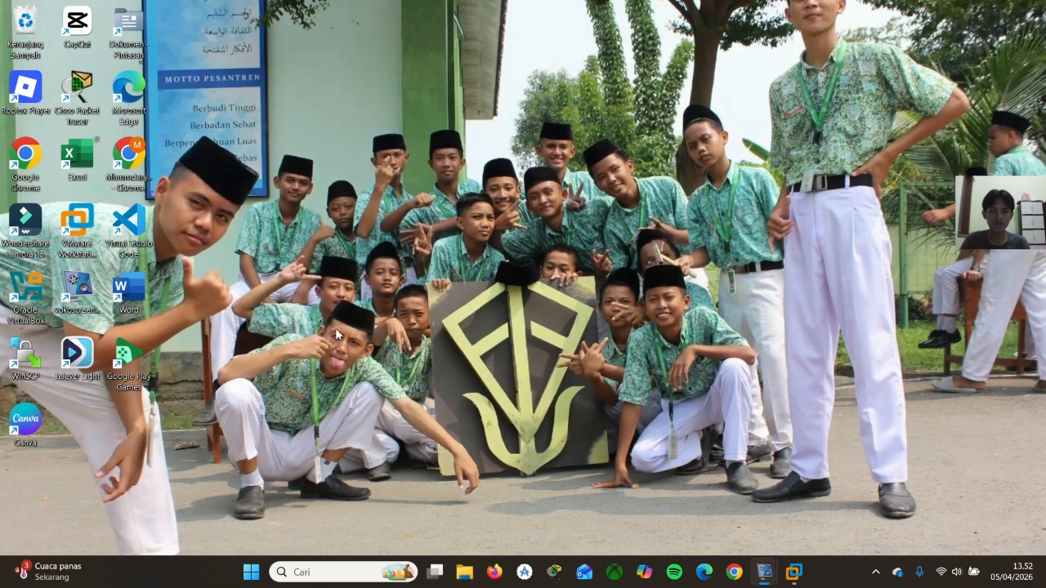
double_click(22, 369)
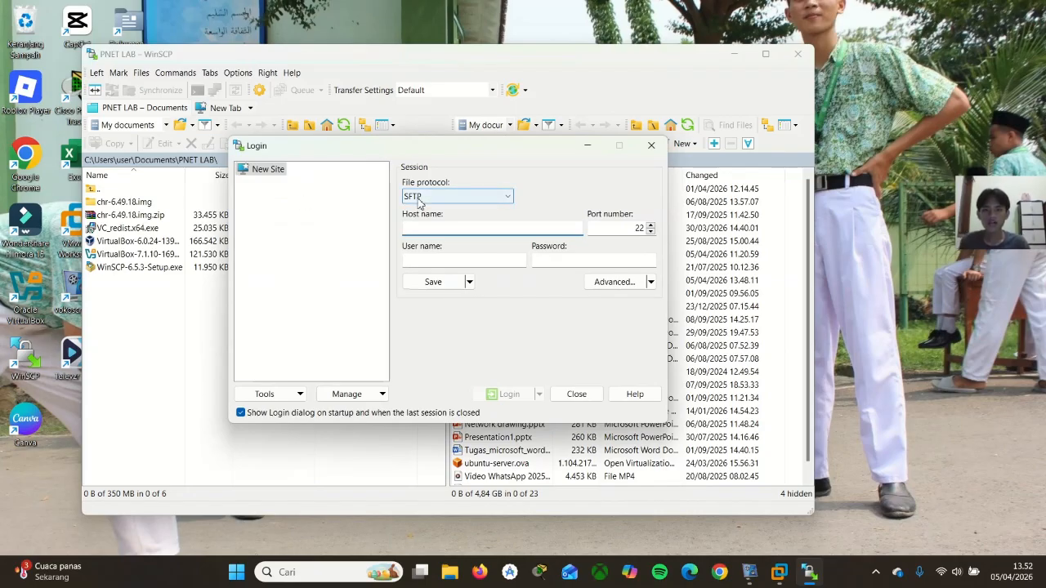
click(465, 198)
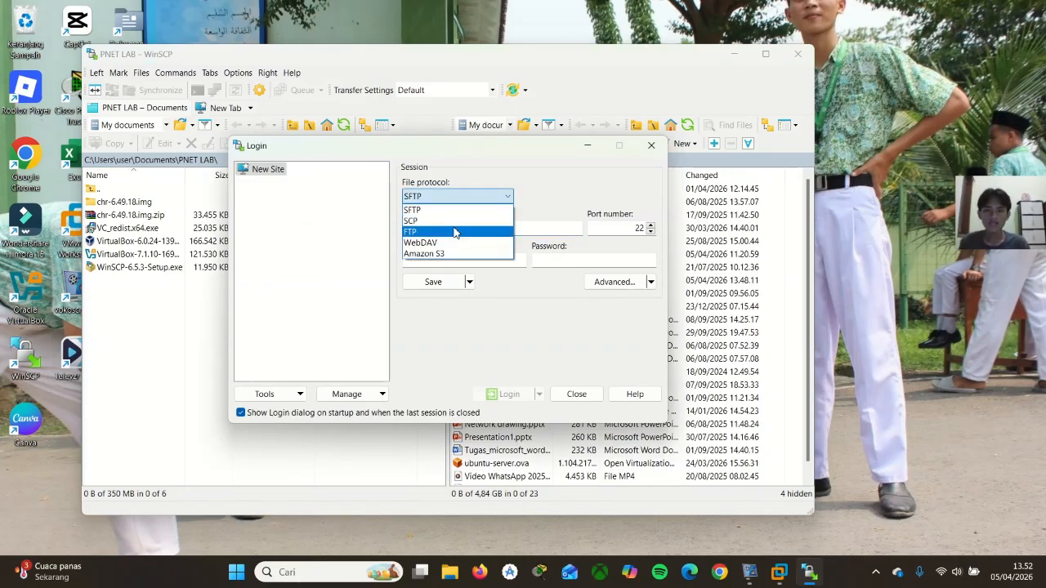
click(454, 223)
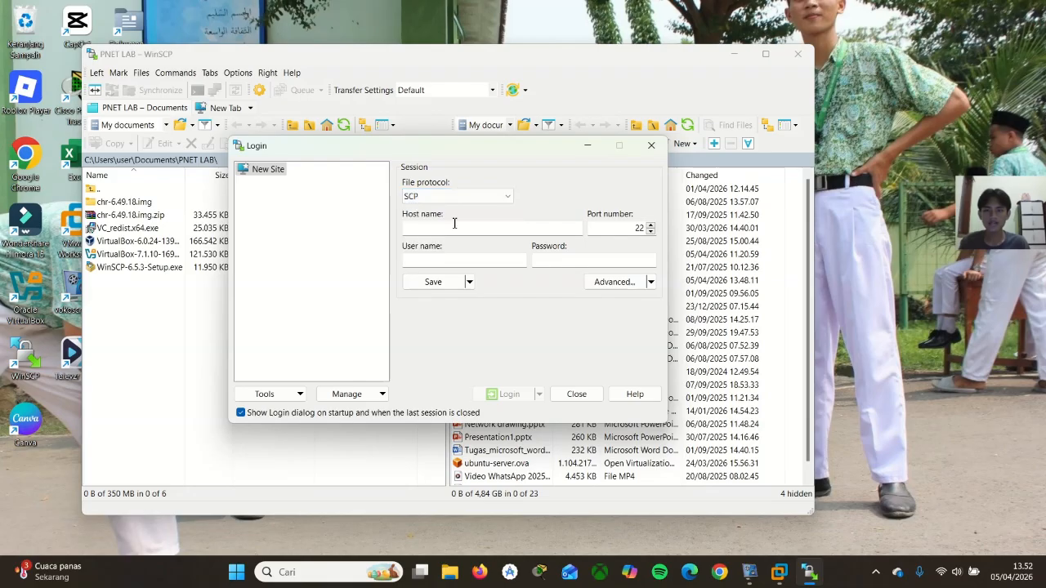
Look up the server address in the PNETLAB virtual machine and enter 192.168.119.129 as the WinSCP session's host name
click(459, 226)
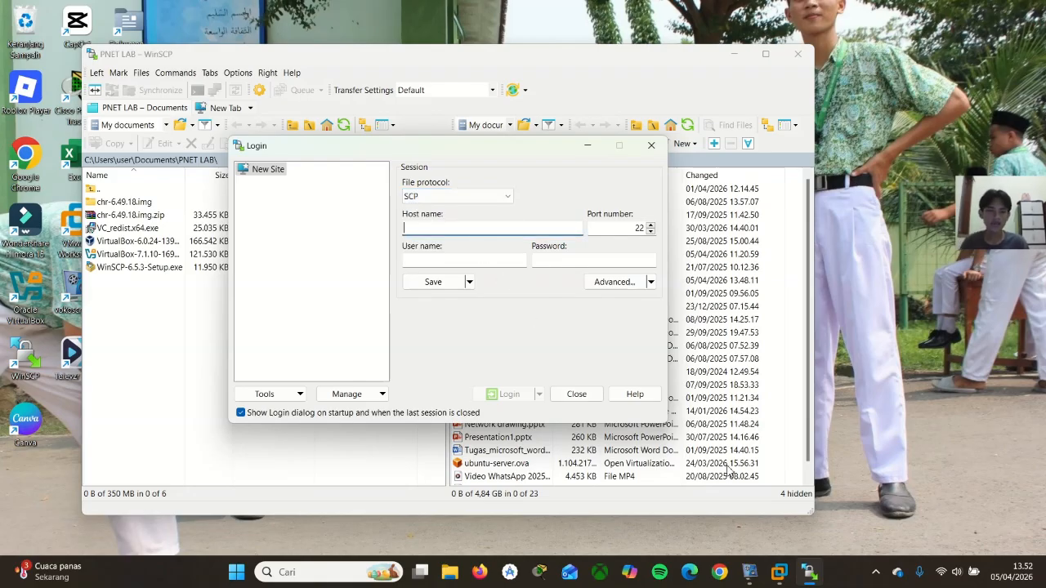
click(790, 579)
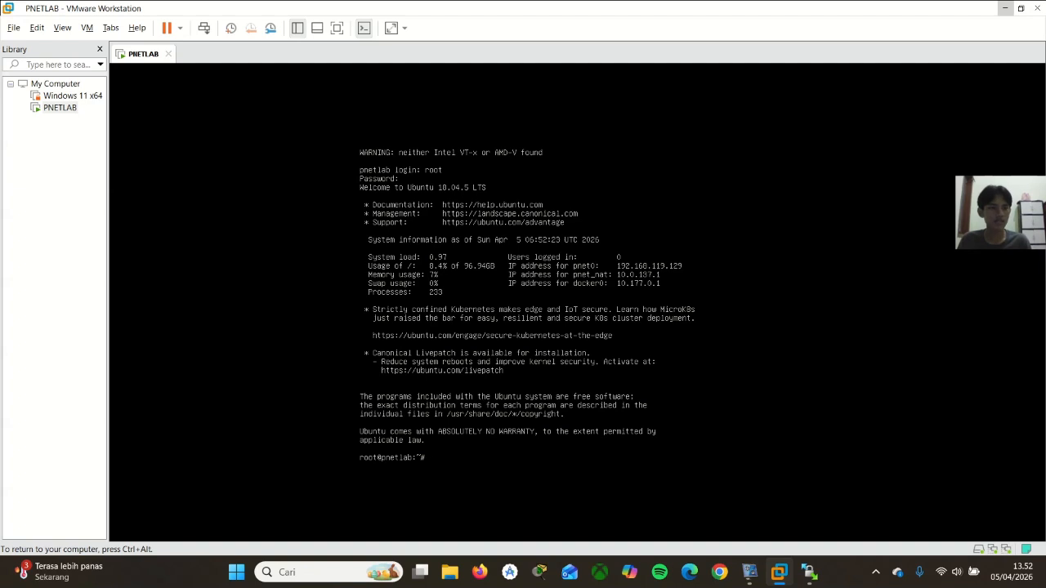
key(ctrl+alt)
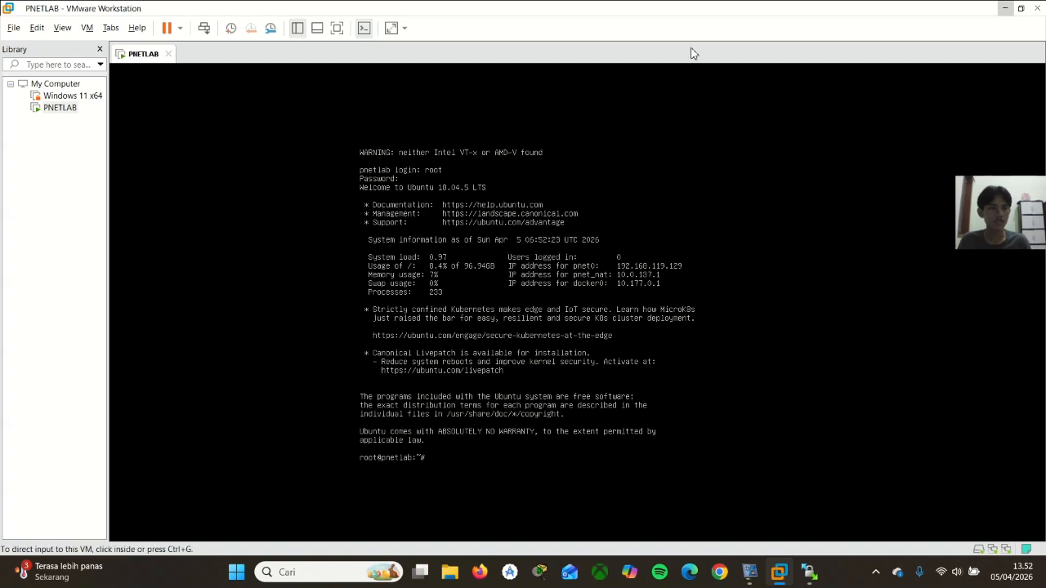
click(1006, 8)
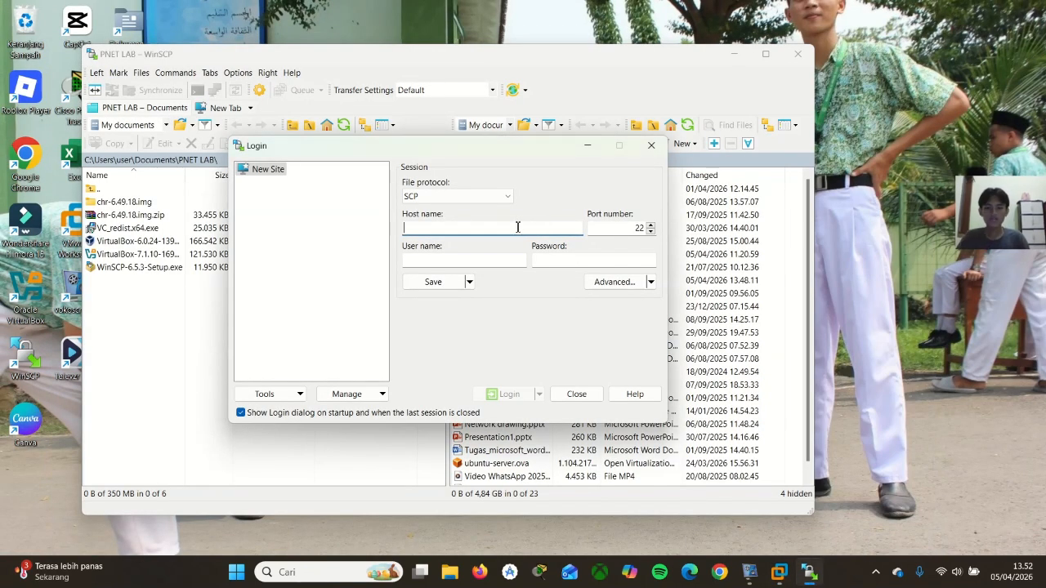
text(192.168.119.129)
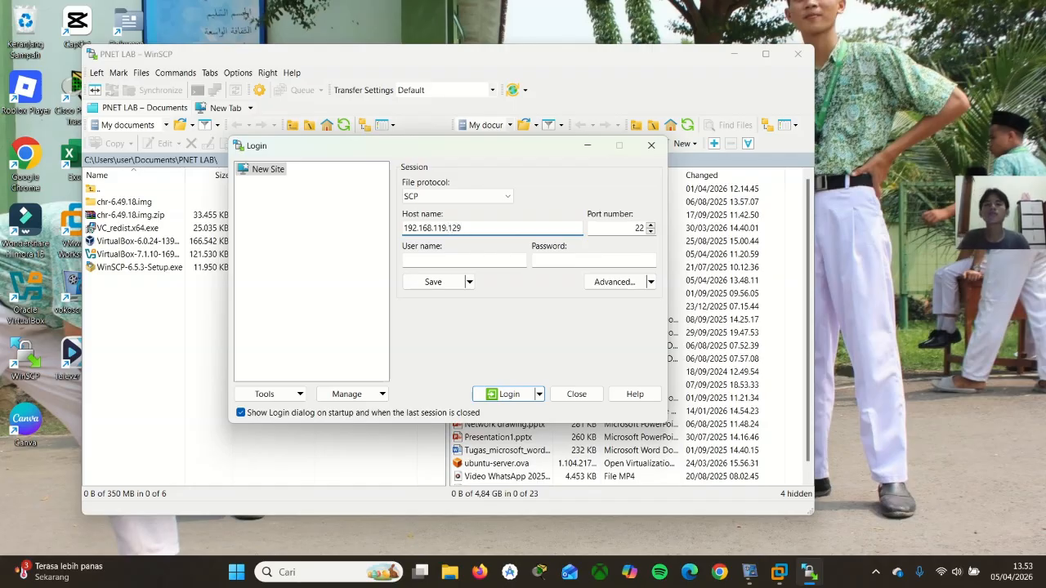
Log in to the server as root with the account password, updating the cached host key
click(524, 260)
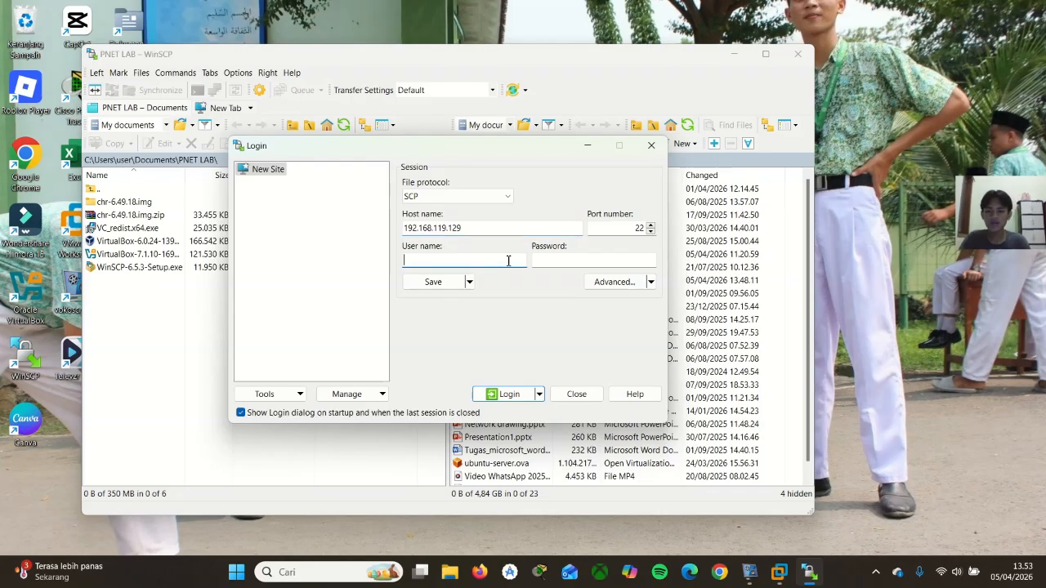
text(root)
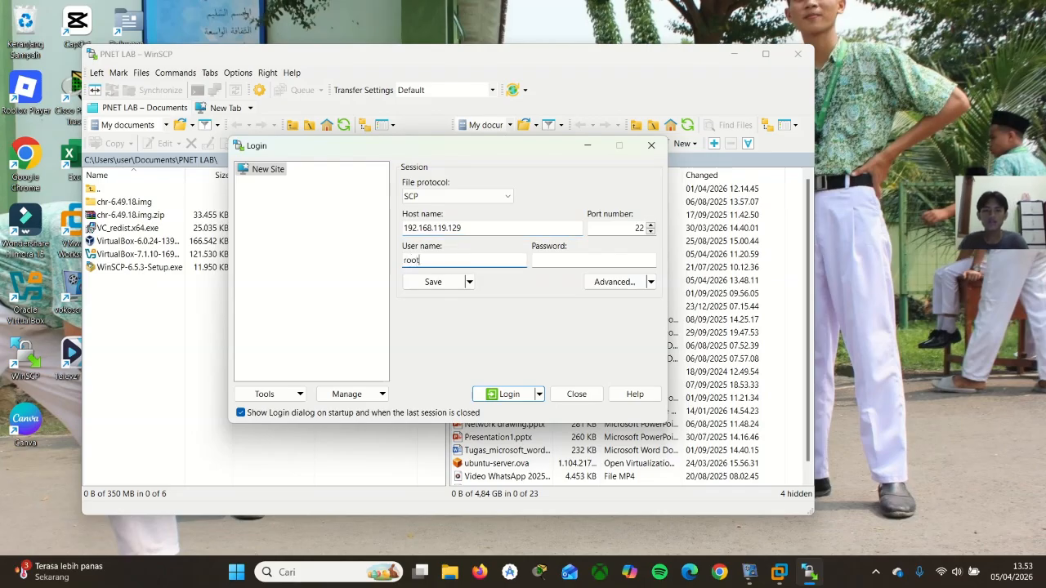
click(637, 260)
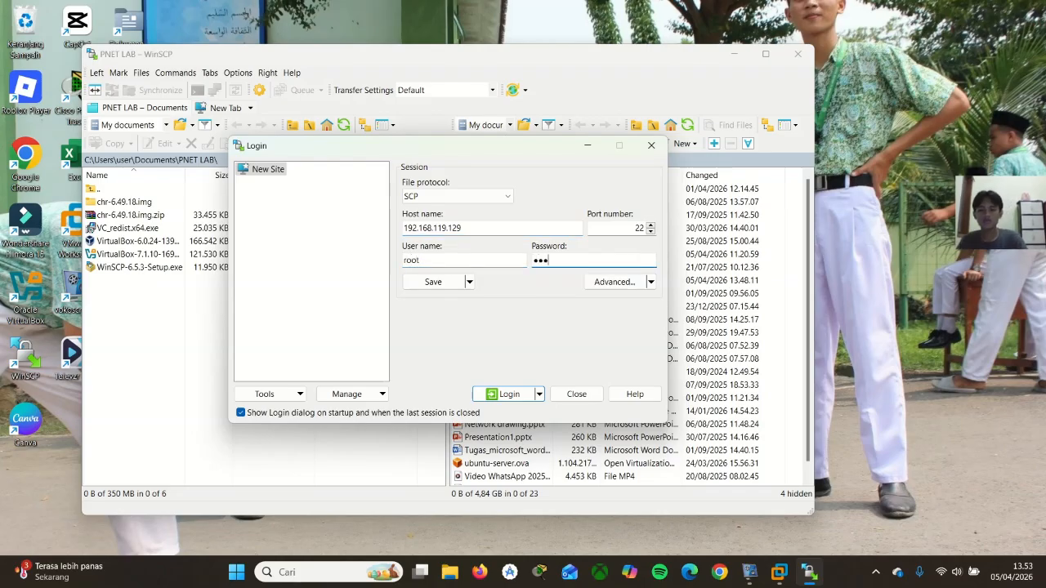
text(pnet)
click(505, 394)
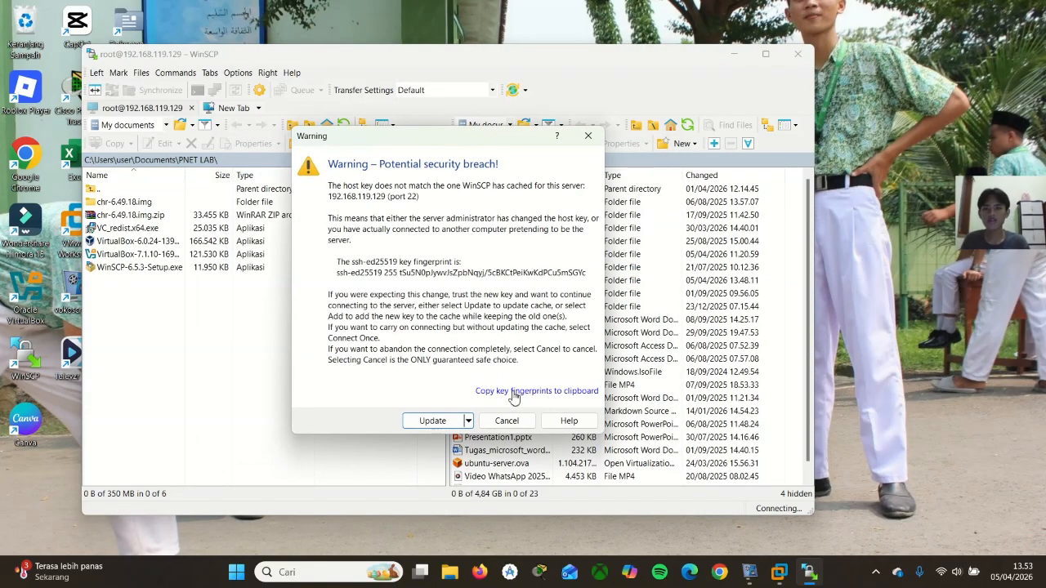
click(434, 421)
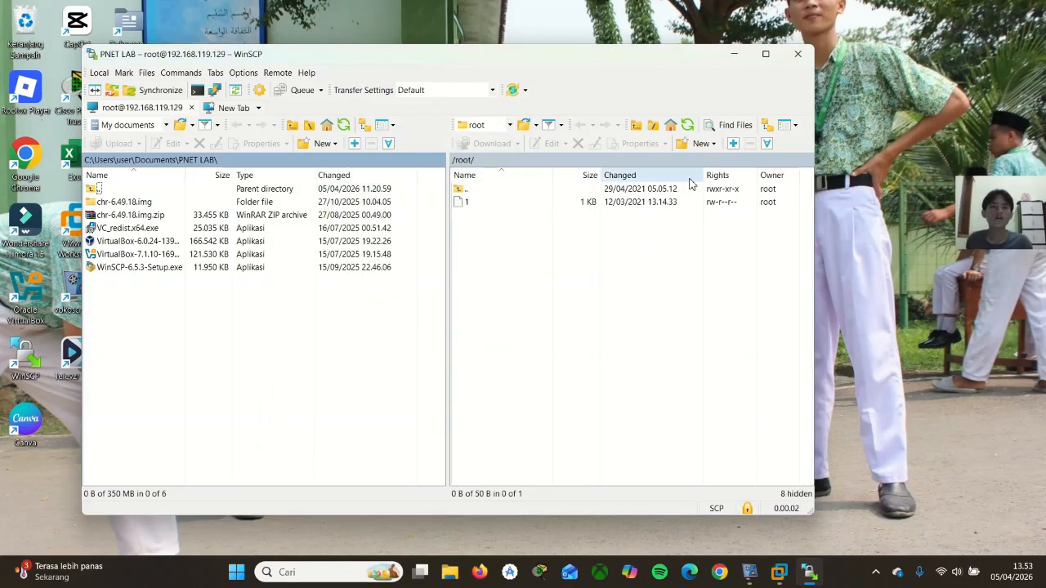
Maximize the WinSCP window and open the remote folder /opt/unetlab/addons/qemu
click(766, 53)
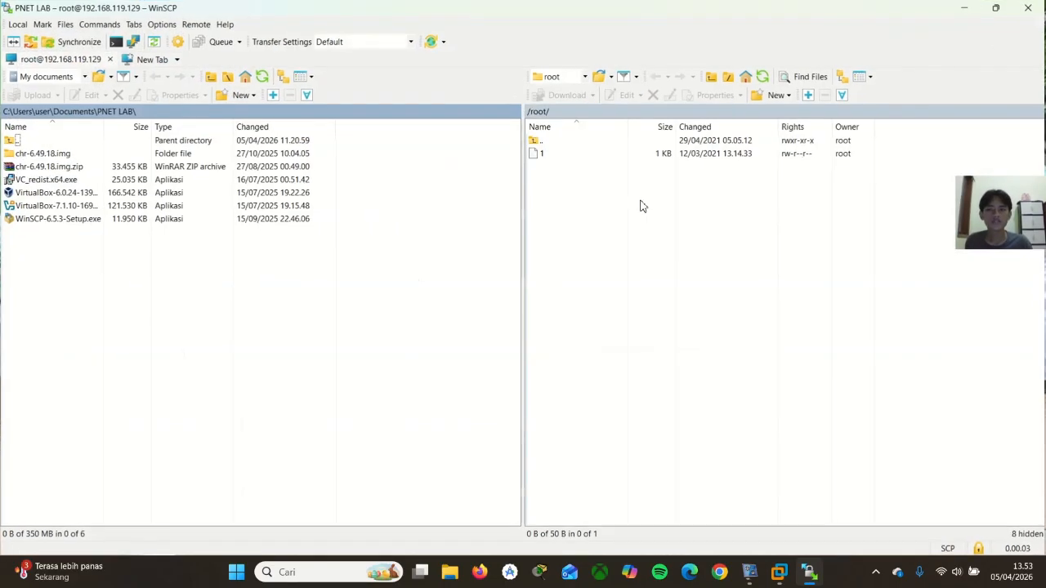
double_click(543, 145)
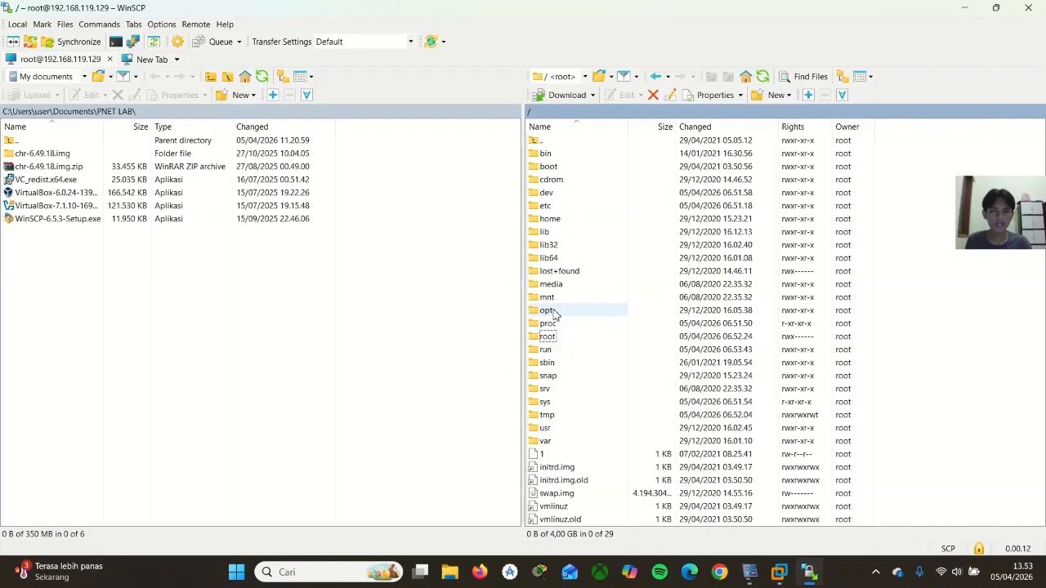
double_click(549, 311)
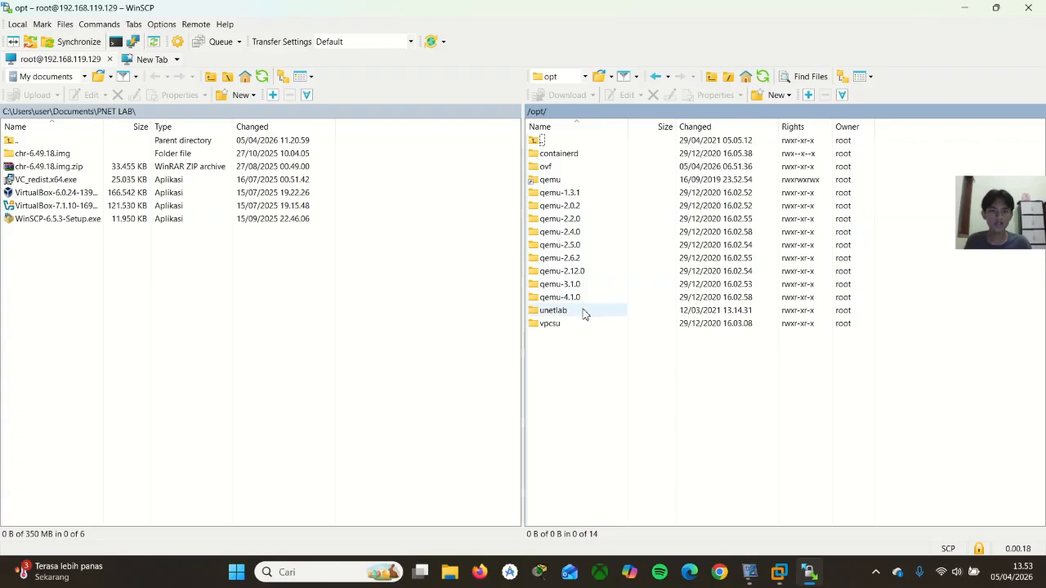
double_click(555, 311)
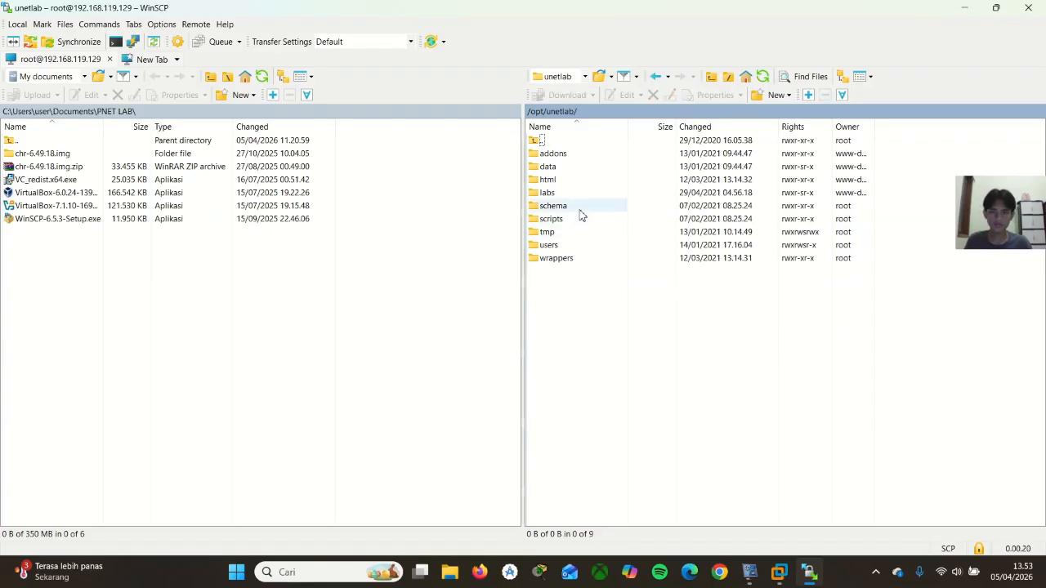
double_click(571, 156)
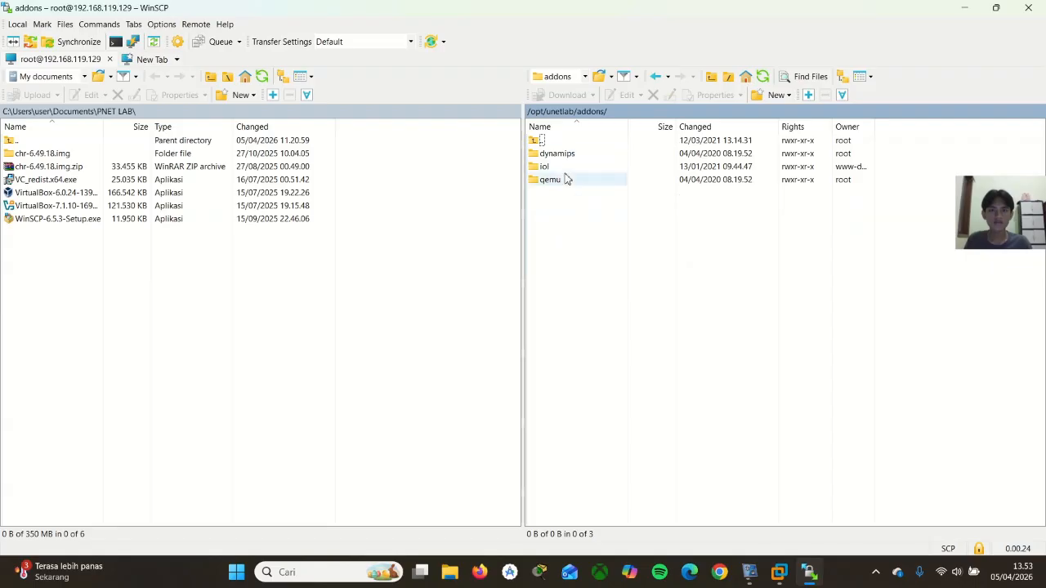
double_click(566, 182)
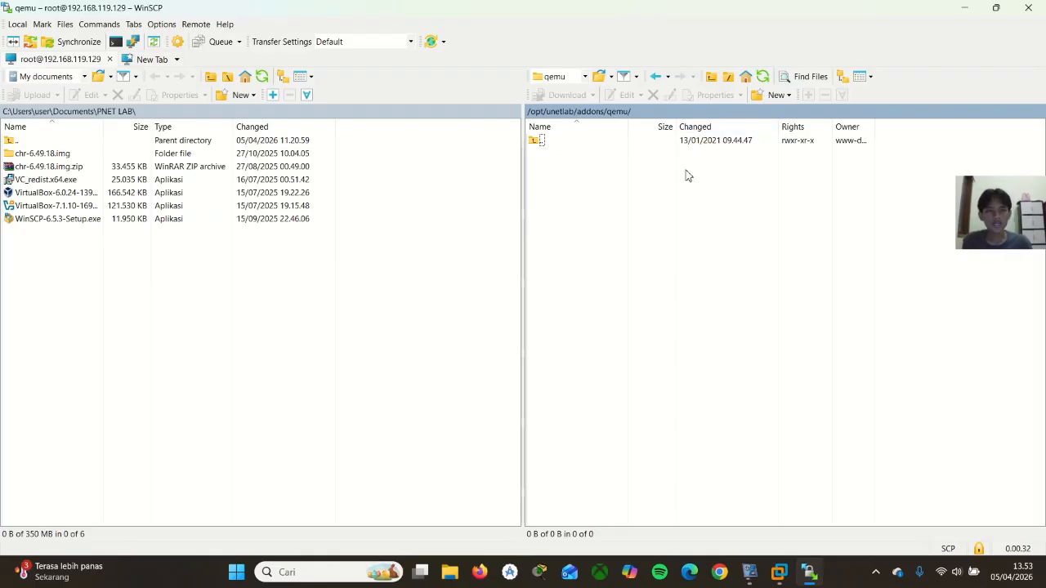
Create a remote folder named mikrotik-6.48 inside /opt/unetlab/addons/qemu, leaving the permission settings at their defaults
click(774, 98)
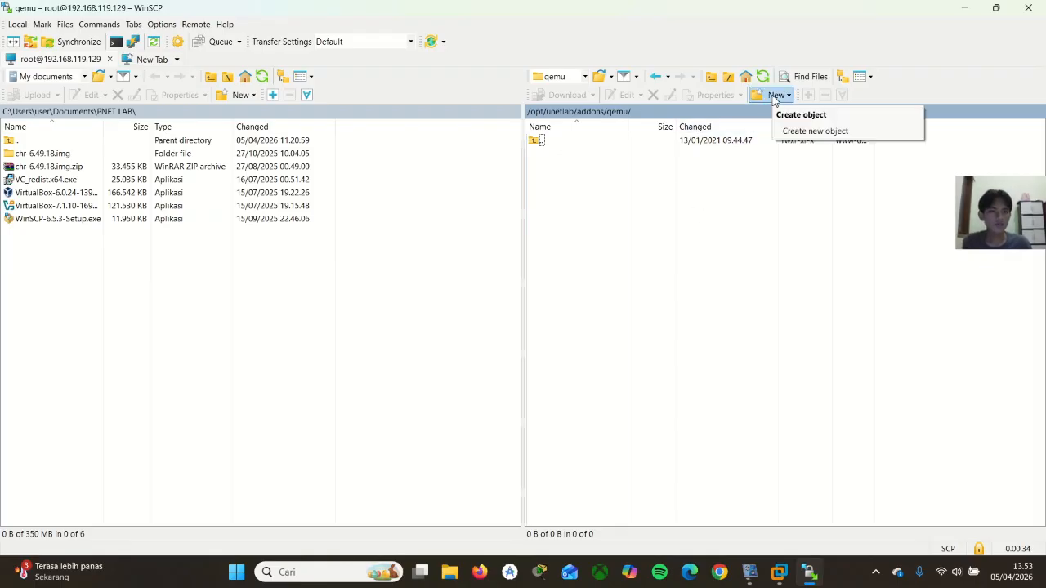
click(774, 96)
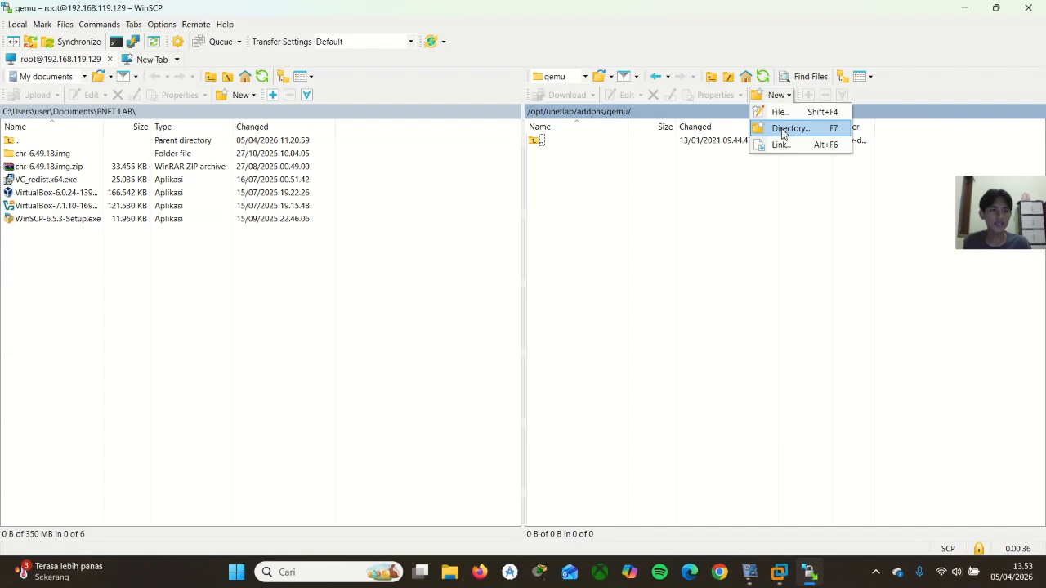
click(787, 129)
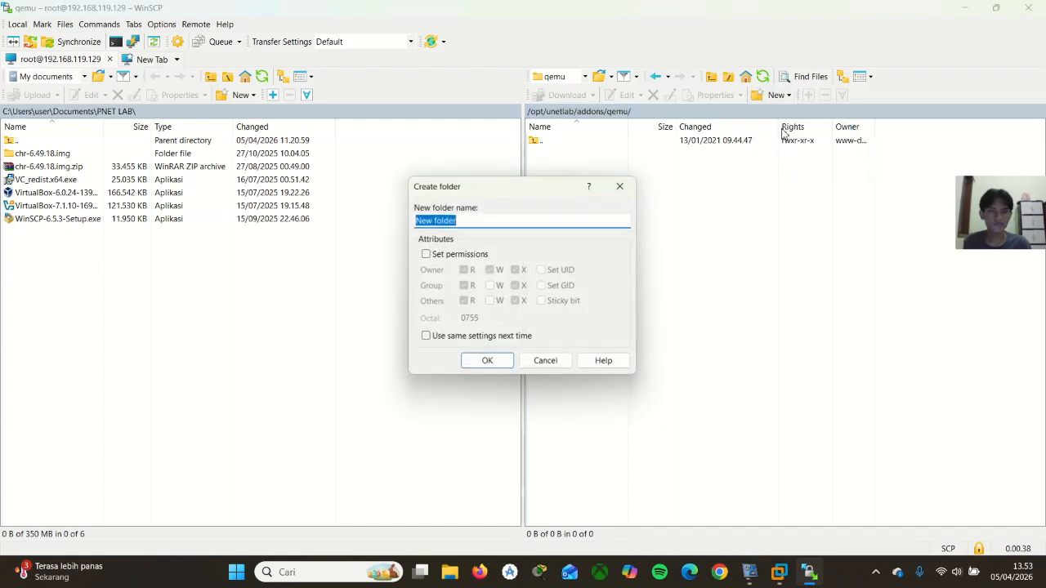
click(577, 220)
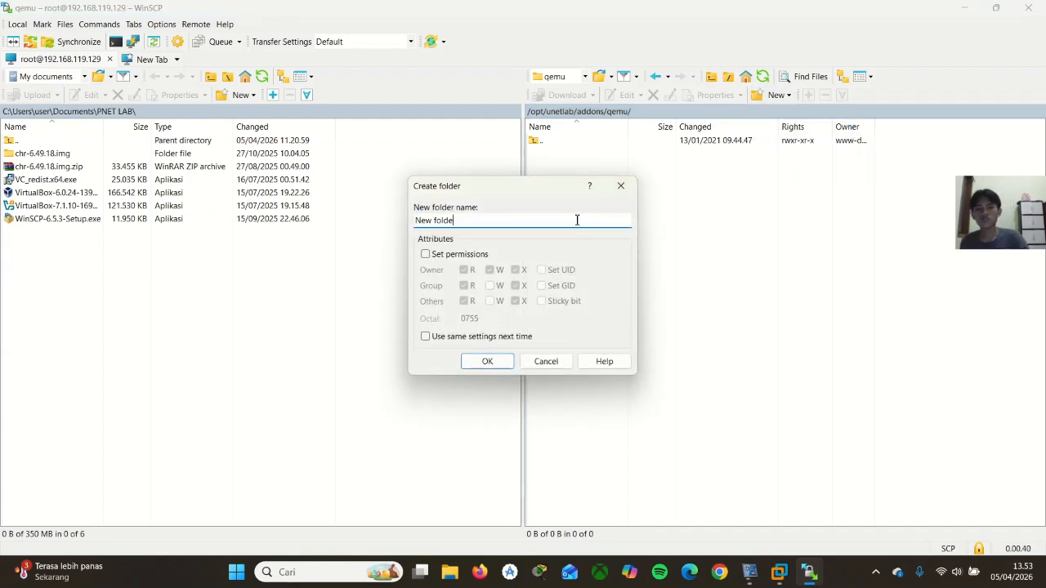
key(BackSpace)
key(BackSpace)
key(BackSpace)
key(BackSpace)
key(BackSpace)
key(BackSpace)
key(BackSpace)
key(BackSpace)
key(BackSpace)
text(mikro)
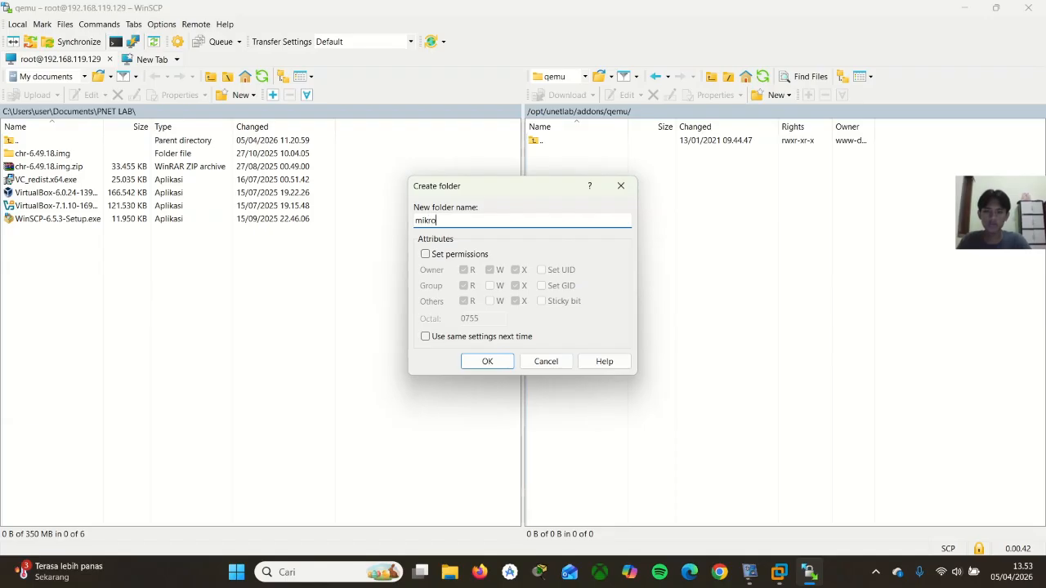
text(tik-6.)
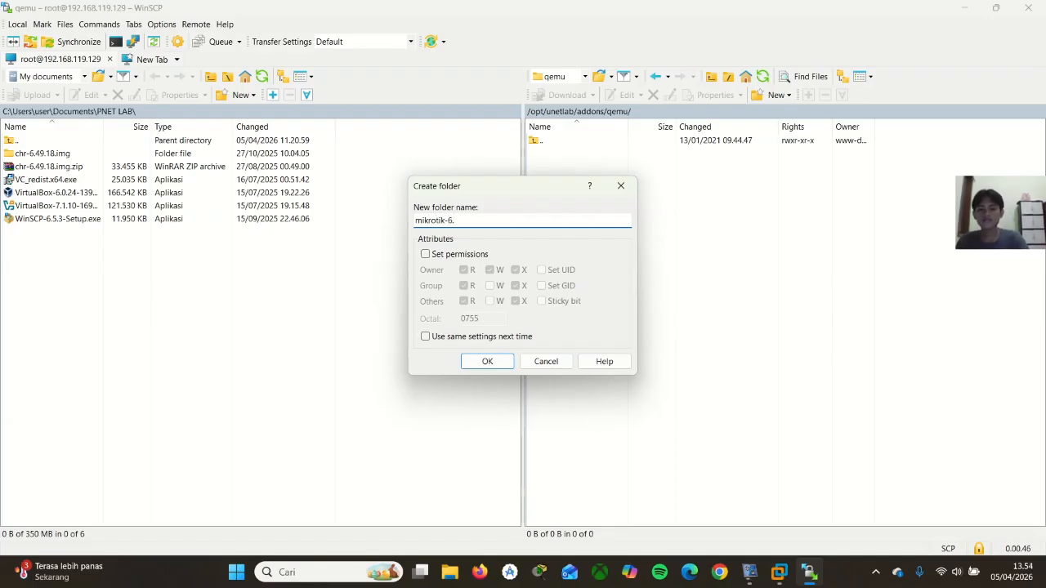
text(48)
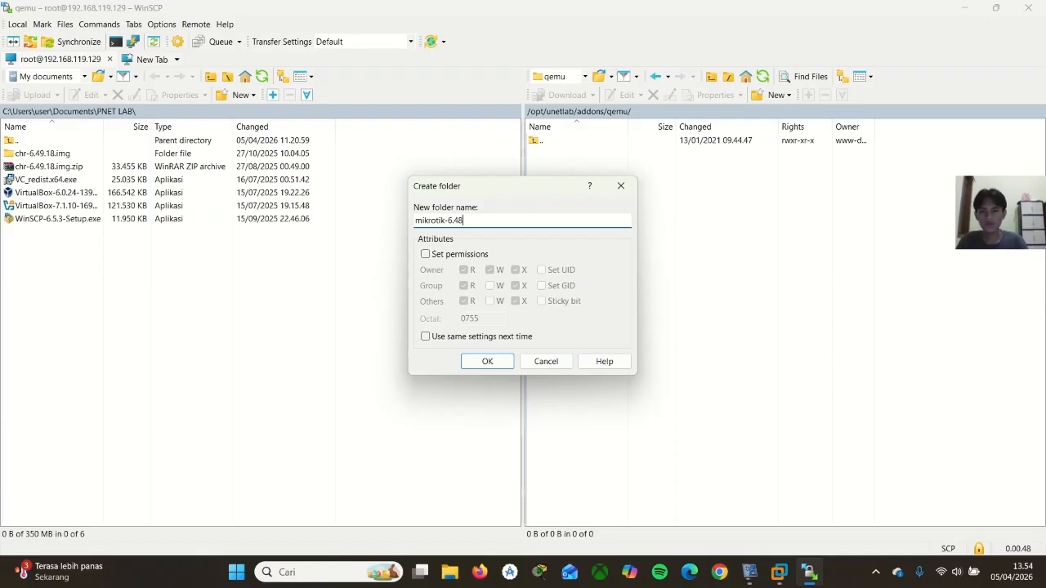
click(499, 367)
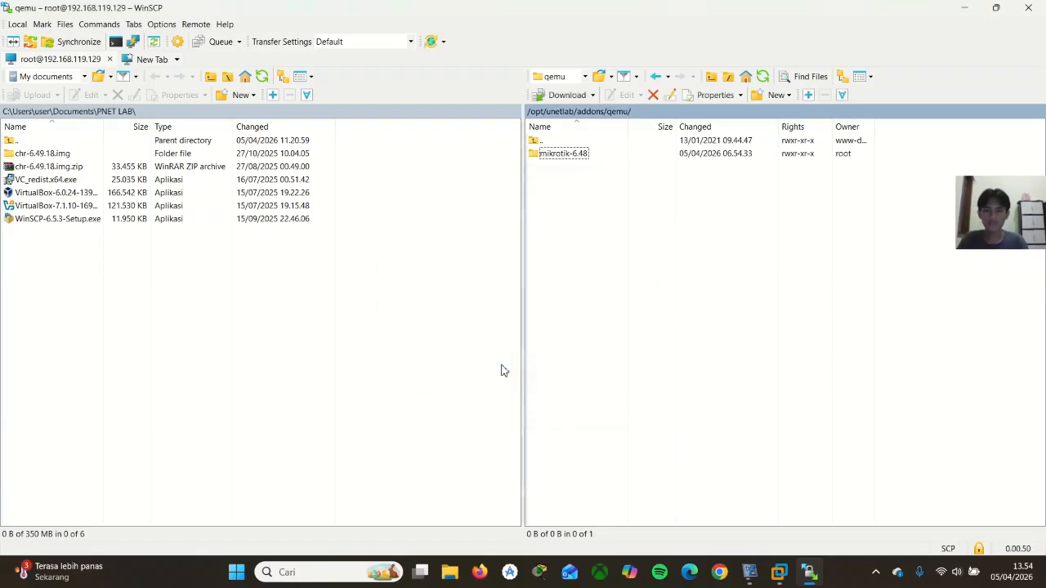
Open the remote mikrotik-6.48 folder and upload chr-6.49.18.img.zip from the local PNET LAB folder into it
double_click(577, 155)
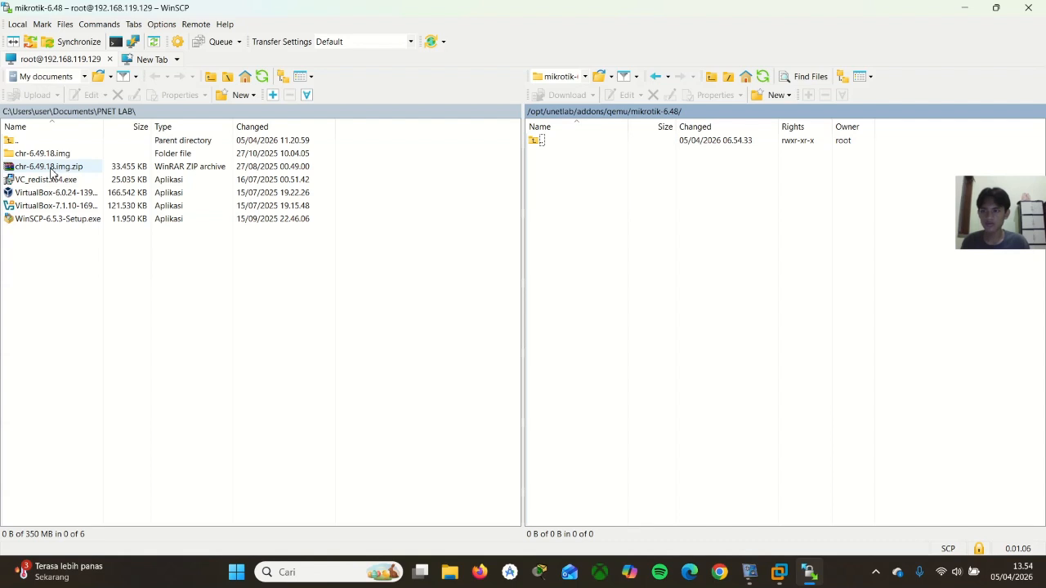
drag(51, 170, 543, 175)
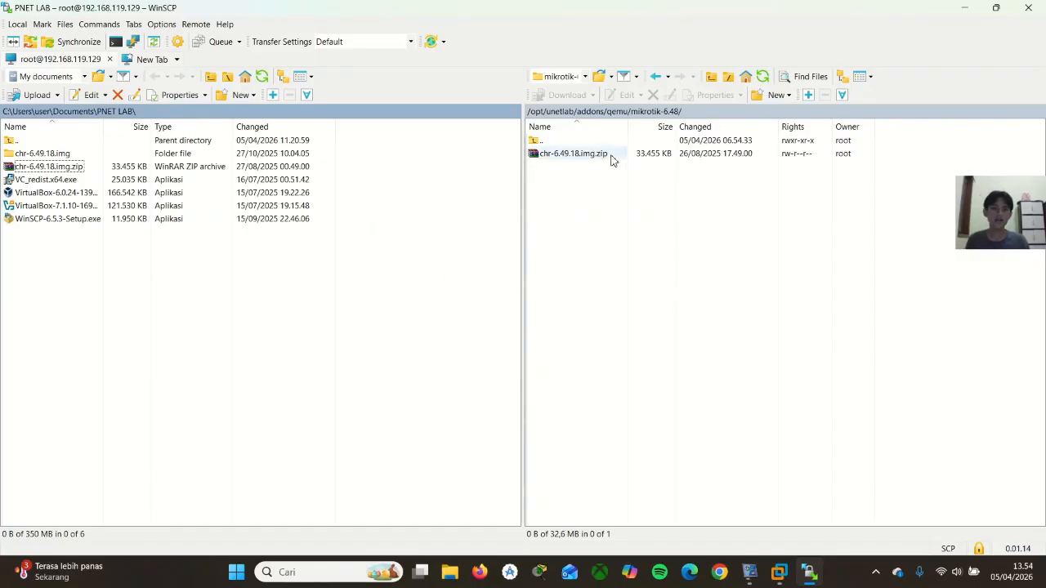
click(611, 156)
double_click(611, 157)
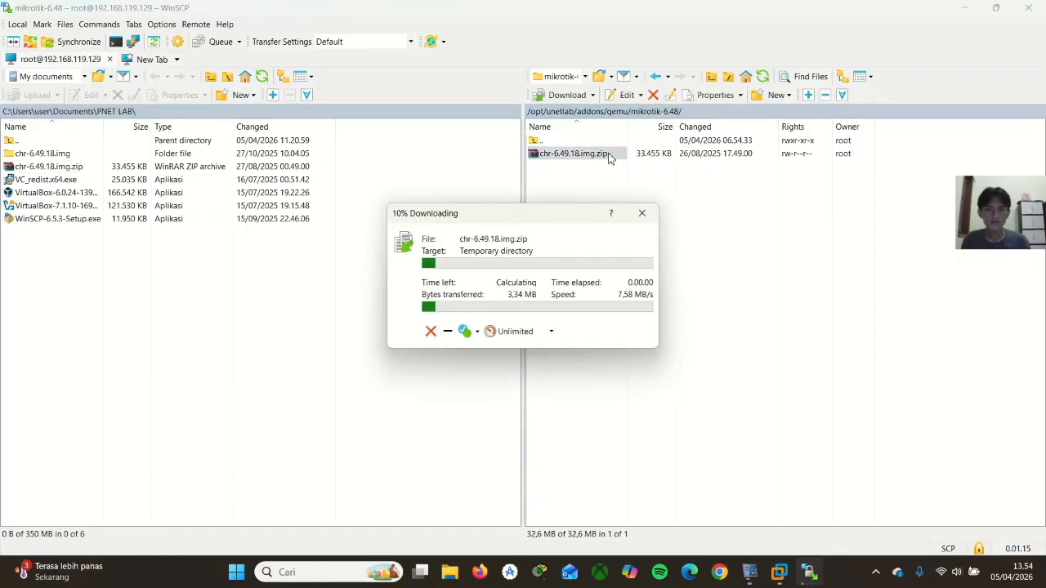
click(636, 208)
click(431, 329)
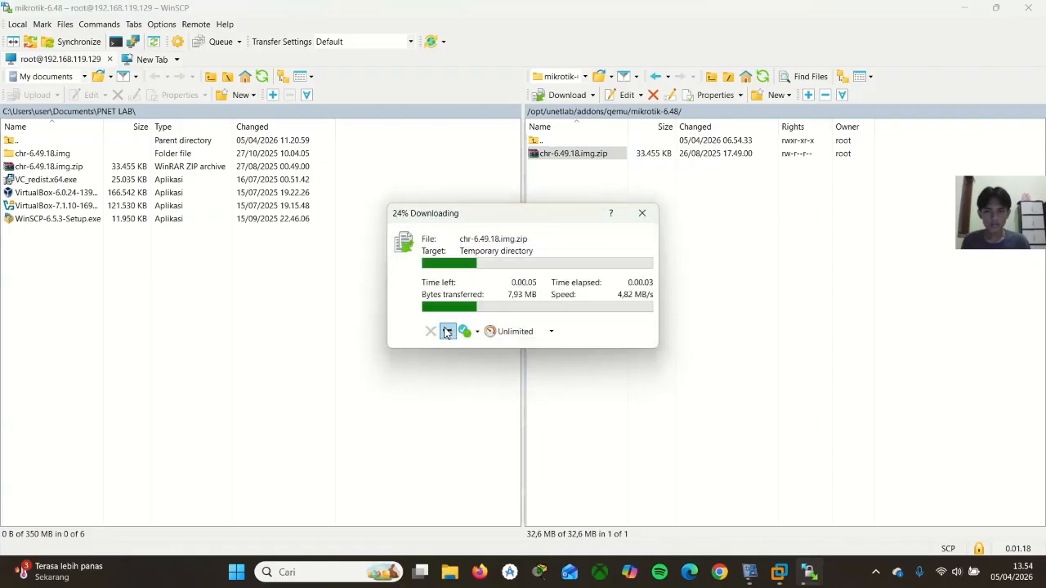
click(645, 214)
click(492, 327)
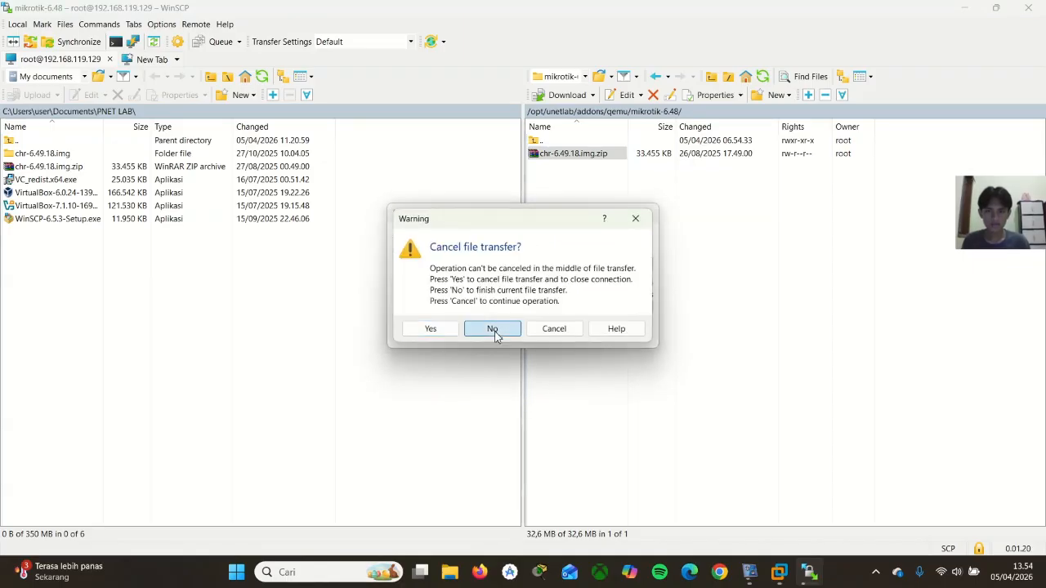
click(644, 214)
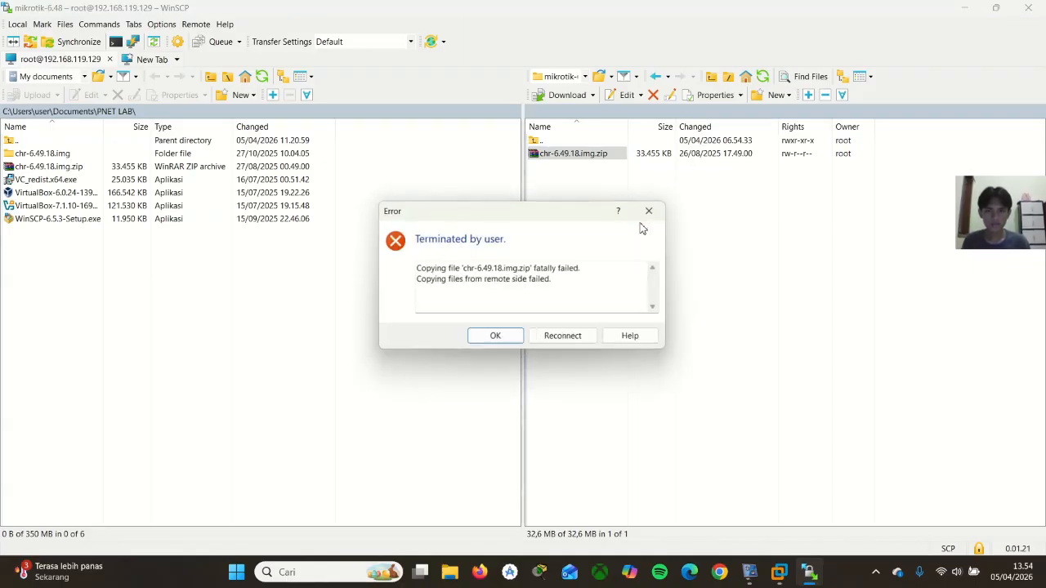
click(545, 340)
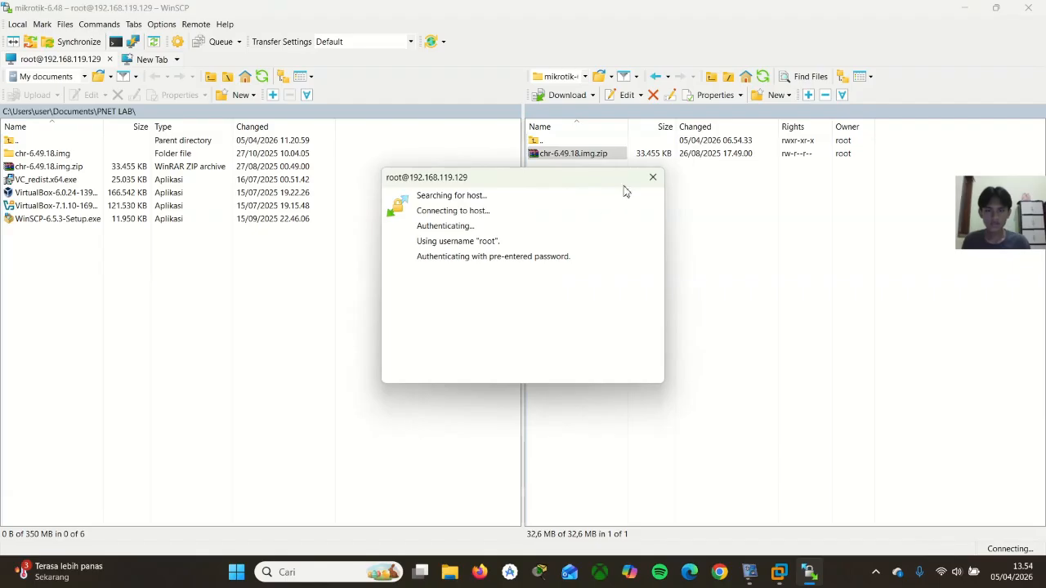
Rename the uploaded chr-6.49.18.img.zip in the remote mikrotik-6.48 folder as hda.qcow2
click(612, 161)
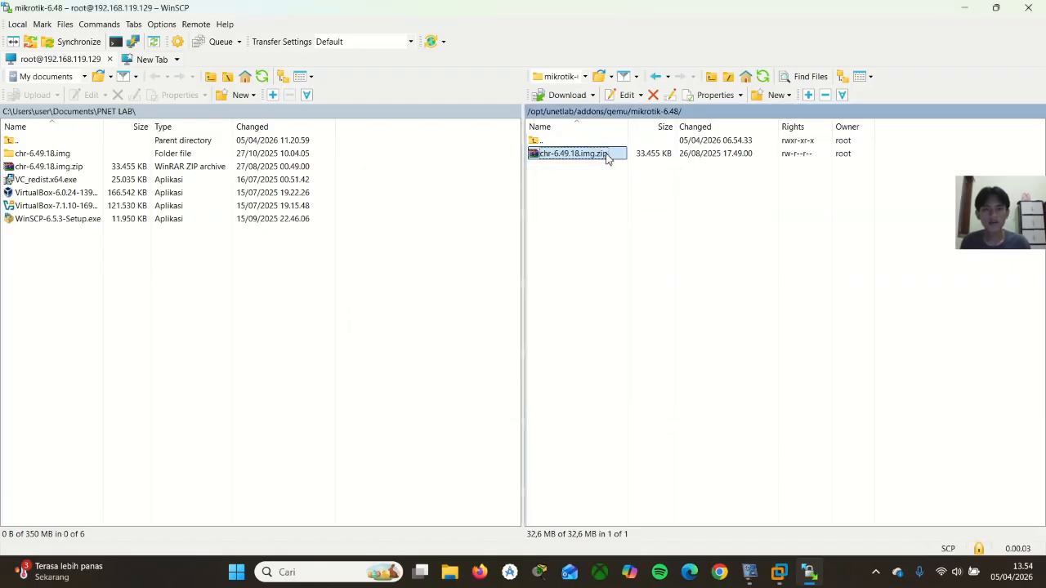
click(607, 158)
click(622, 154)
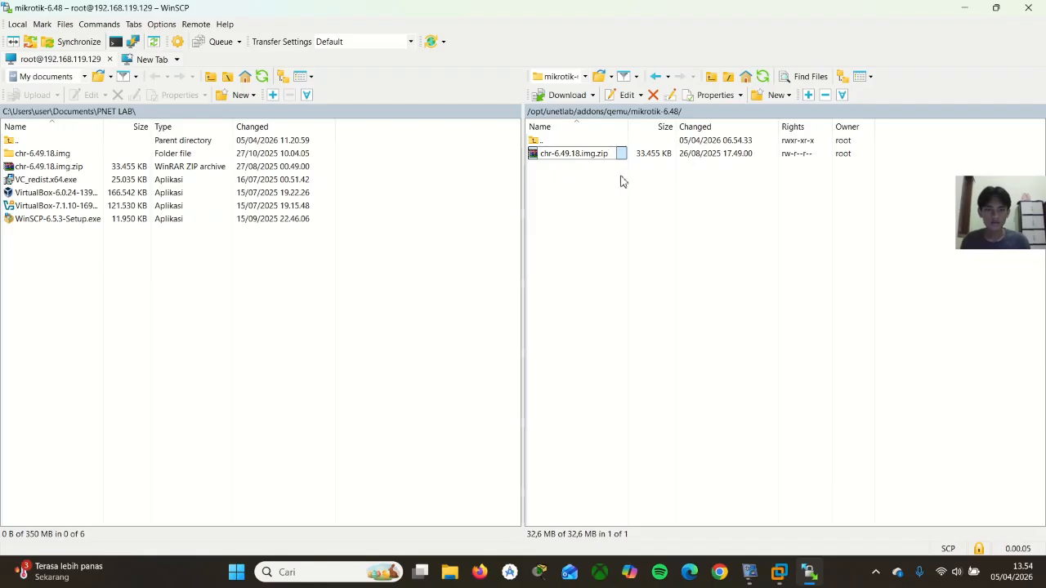
key(BackSpace)
key(BackSpace)
key(BackSpace)
key(BackSpace)
key(BackSpace)
key(BackSpace)
key(BackSpace)
key(BackSpace)
key(BackSpace)
key(BackSpace)
key(BackSpace)
key(BackSpace)
key(BackSpace)
key(BackSpace)
key(BackSpace)
key(BackSpace)
key(BackSpace)
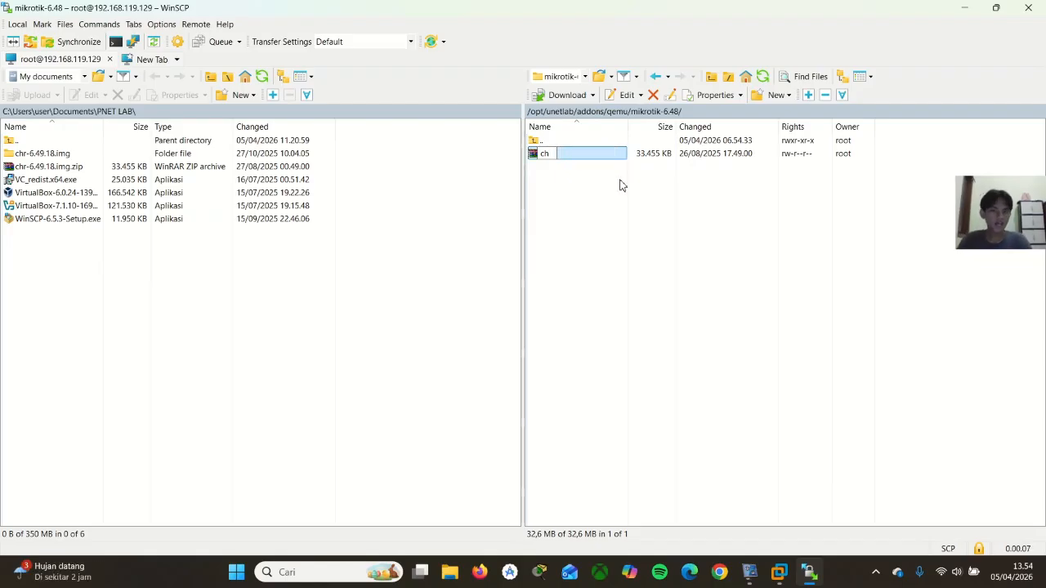
key(BackSpace)
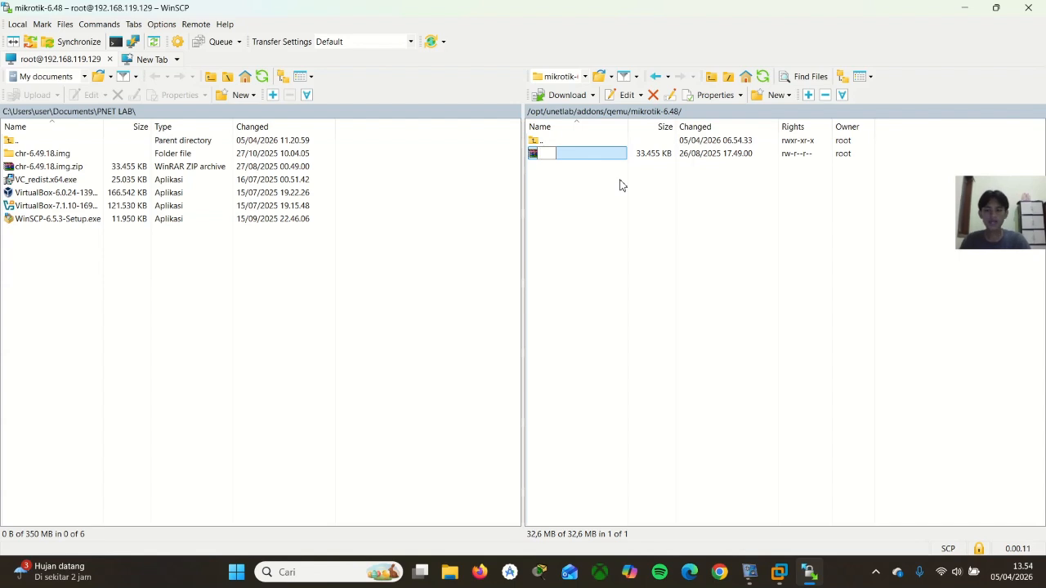
text(hda)
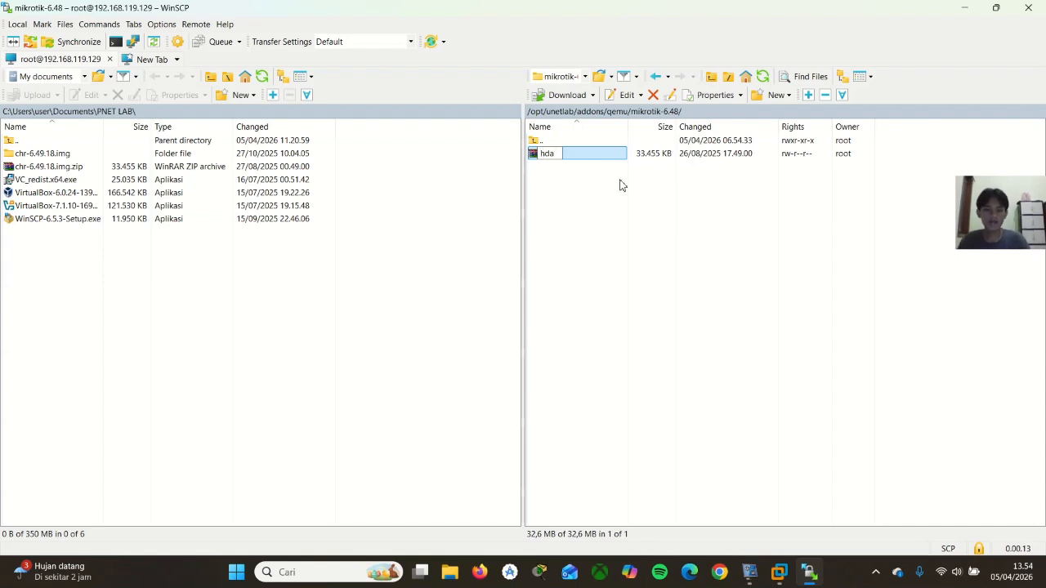
text(.qc)
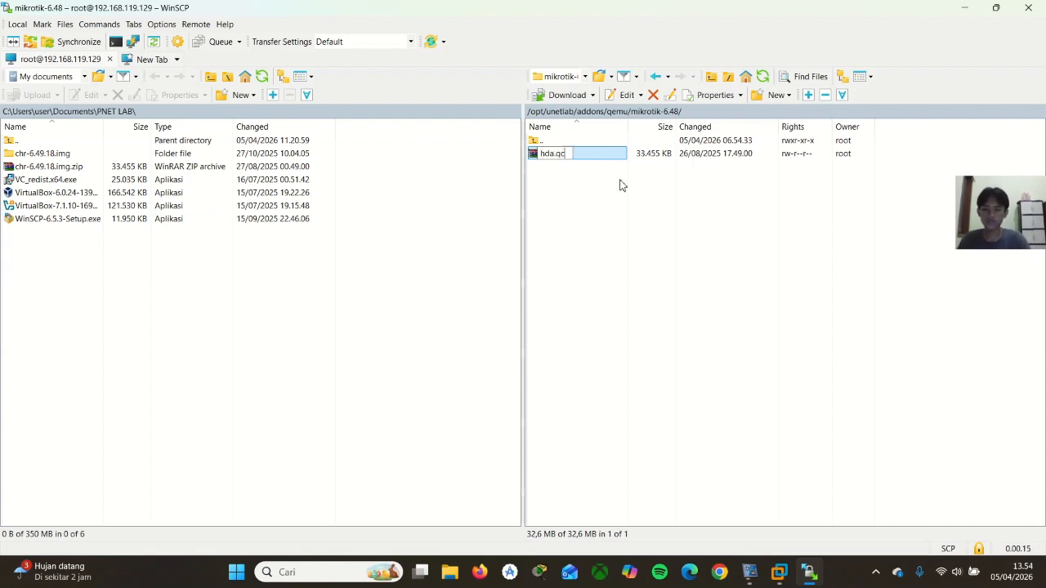
text(ow2)
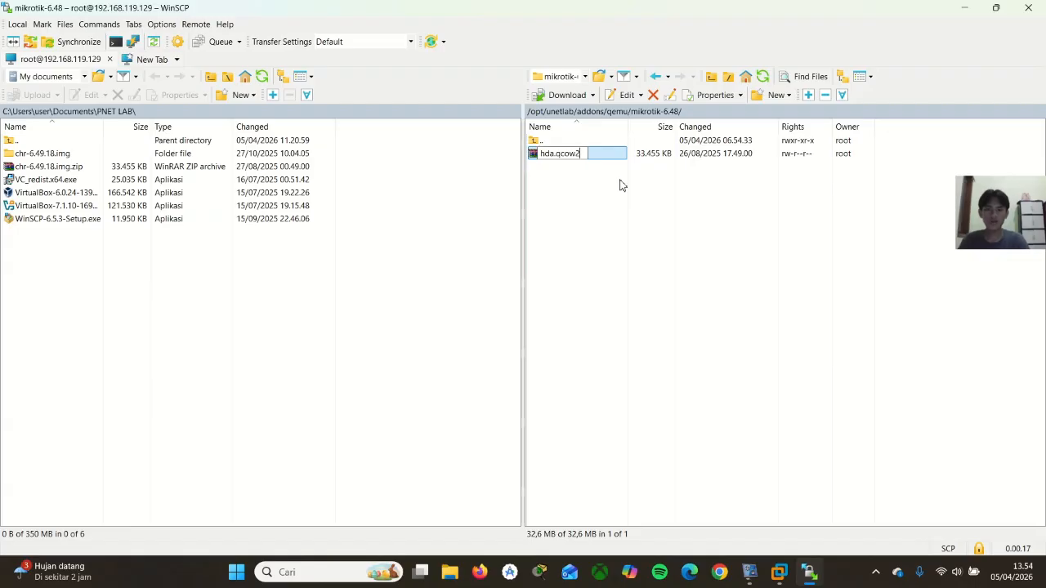
click(613, 159)
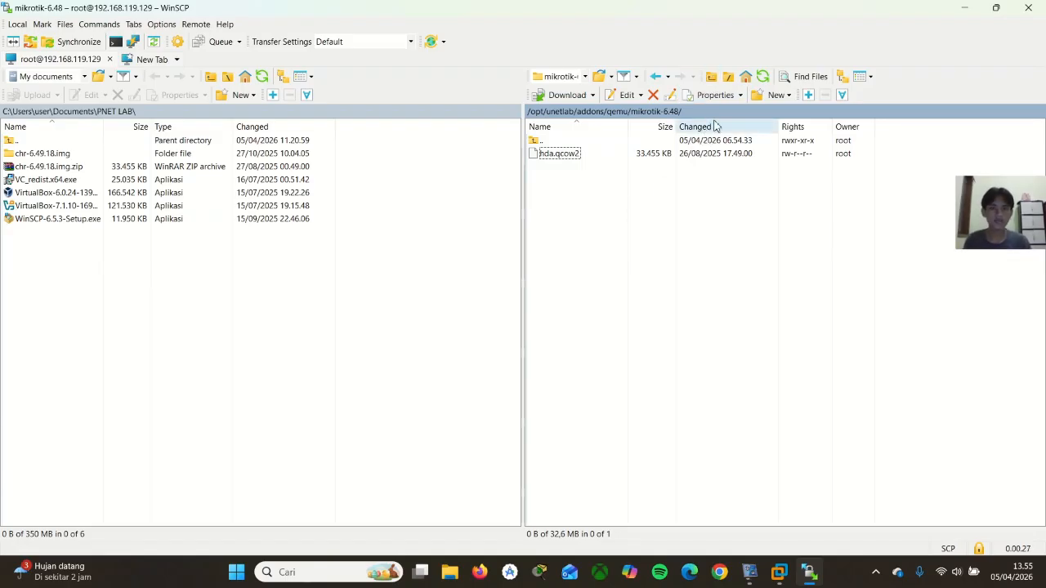
Switch to the PNETLAB console in VMware Workstation and write /opt/unitleb/wrappers/unl_wrapper -a pixfeermission at the root prompt
click(968, 8)
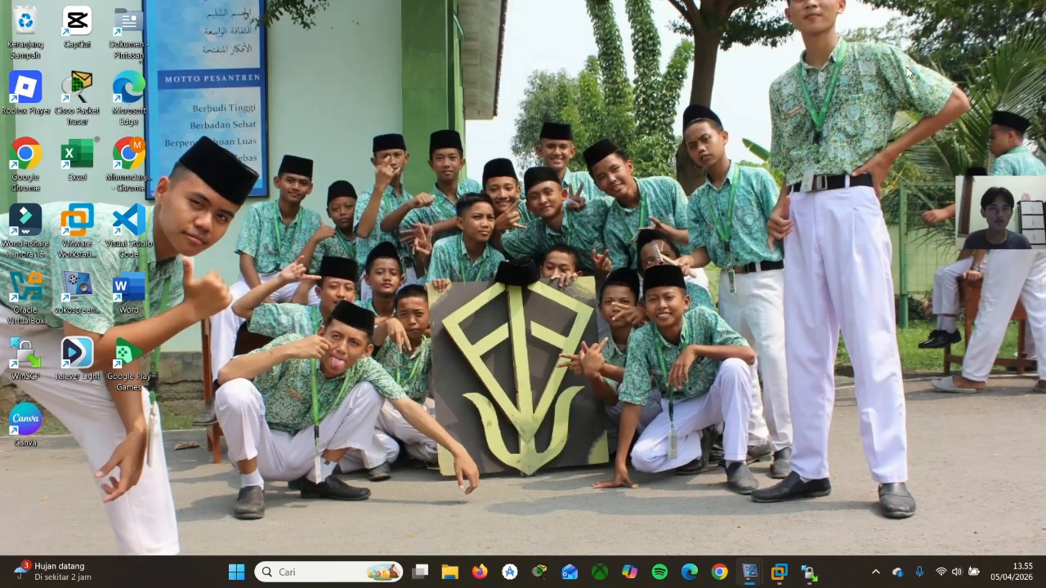
click(779, 572)
click(626, 472)
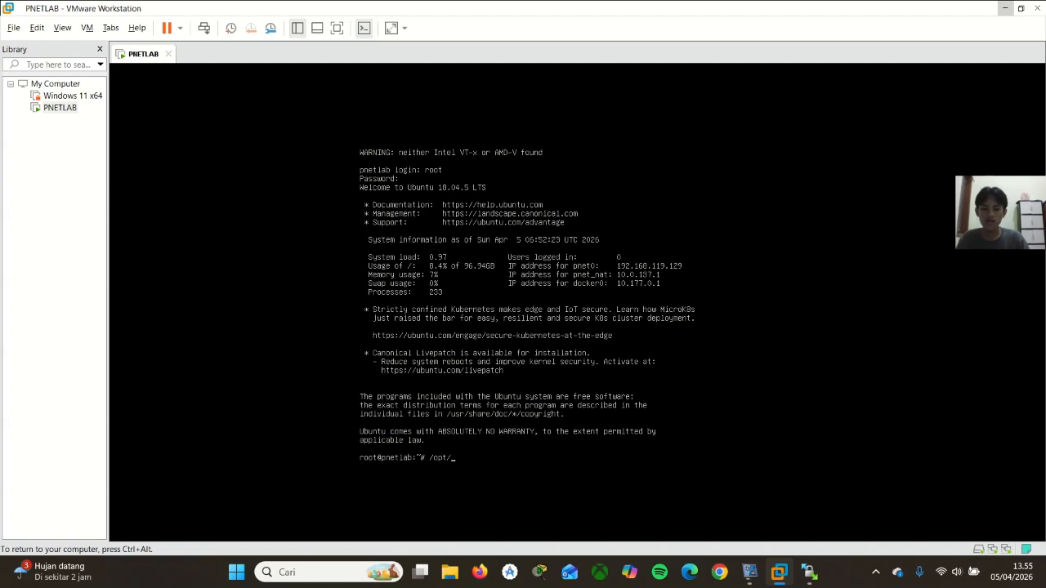
text(unitleb)
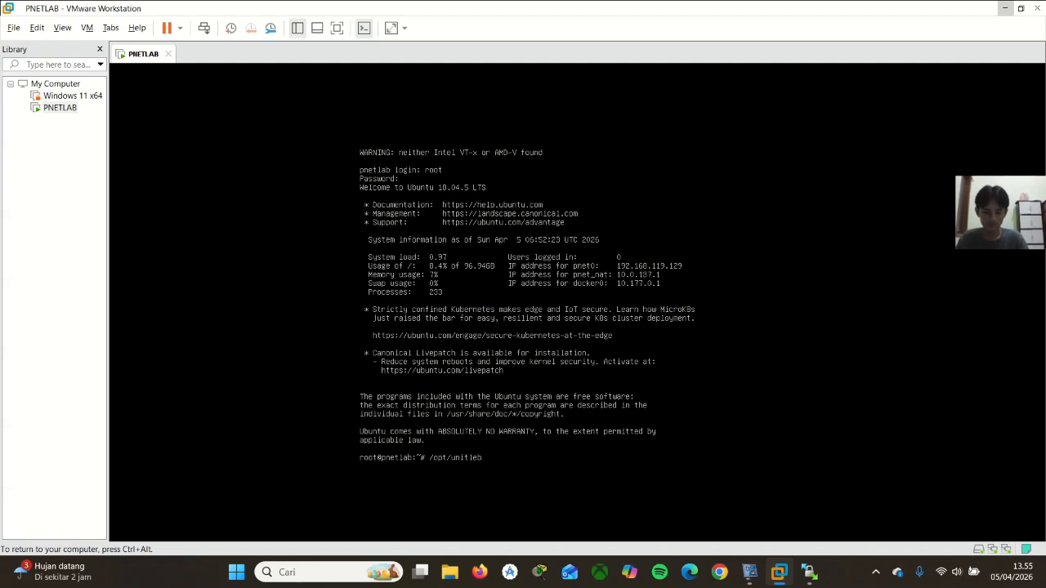
text(lab/w)
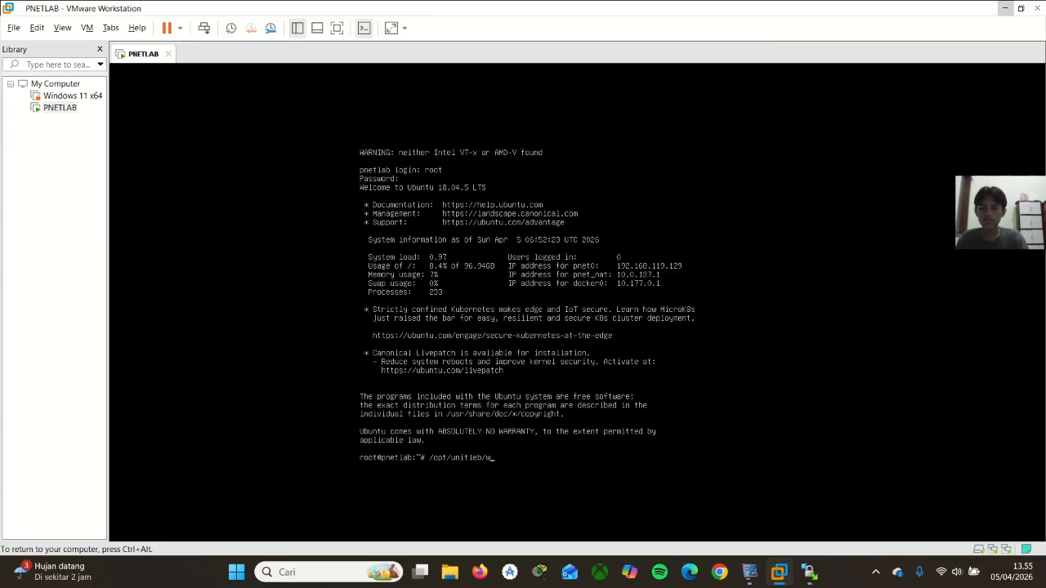
text(rappers/unl_wr)
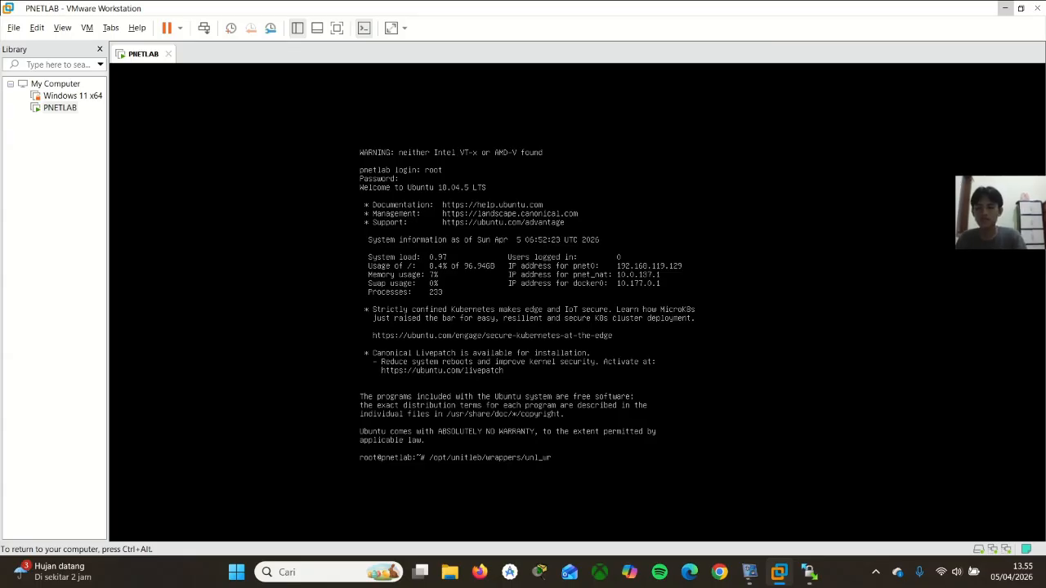
text(apper)
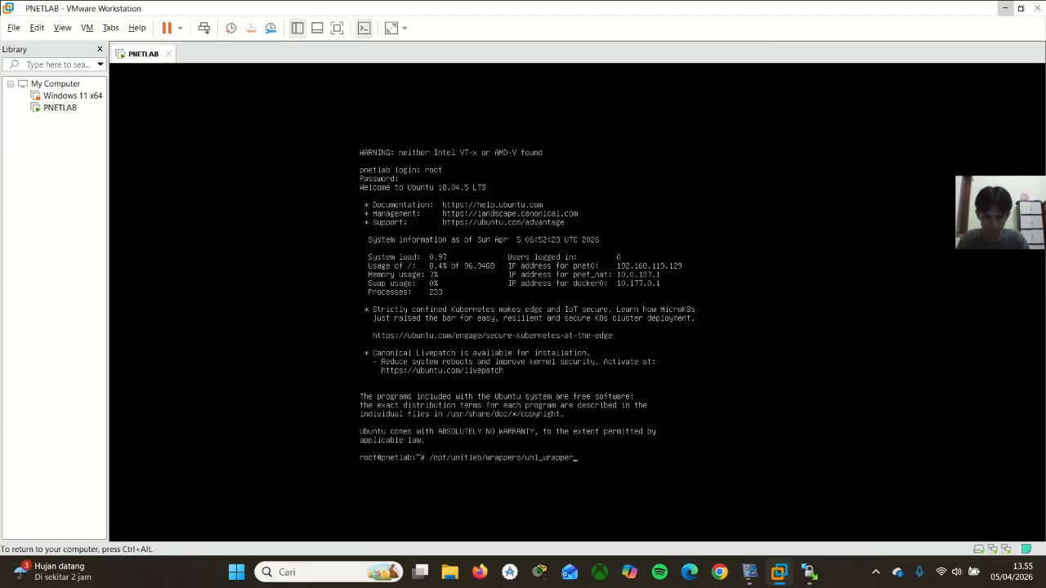
text( -a p)
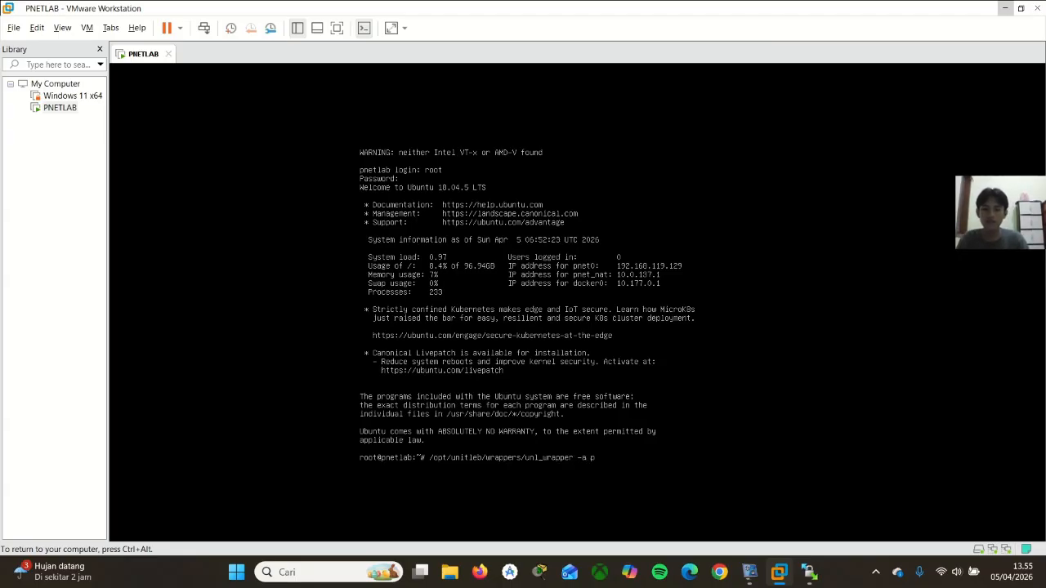
text(ixf)
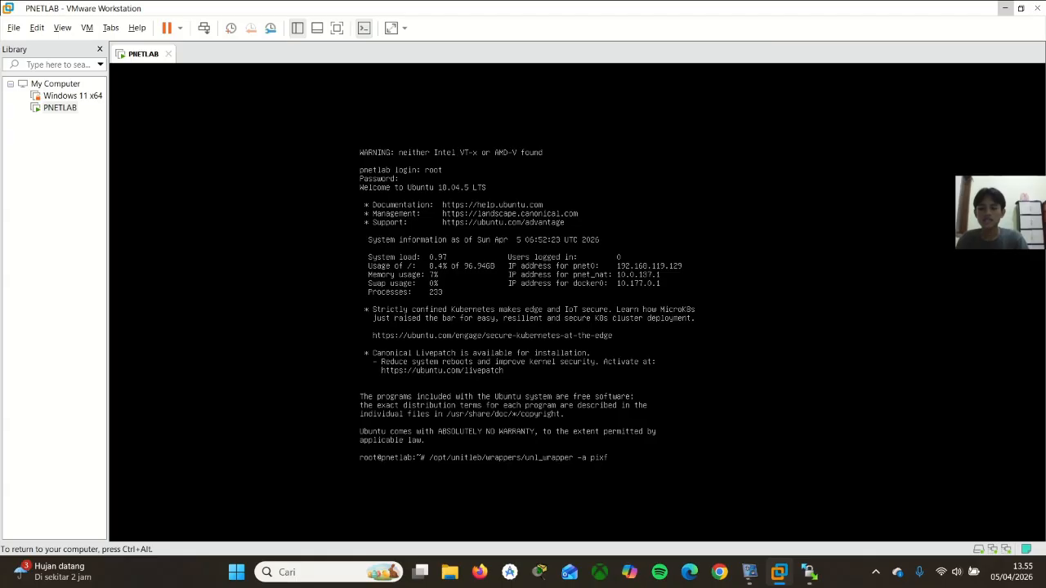
text(eermission)
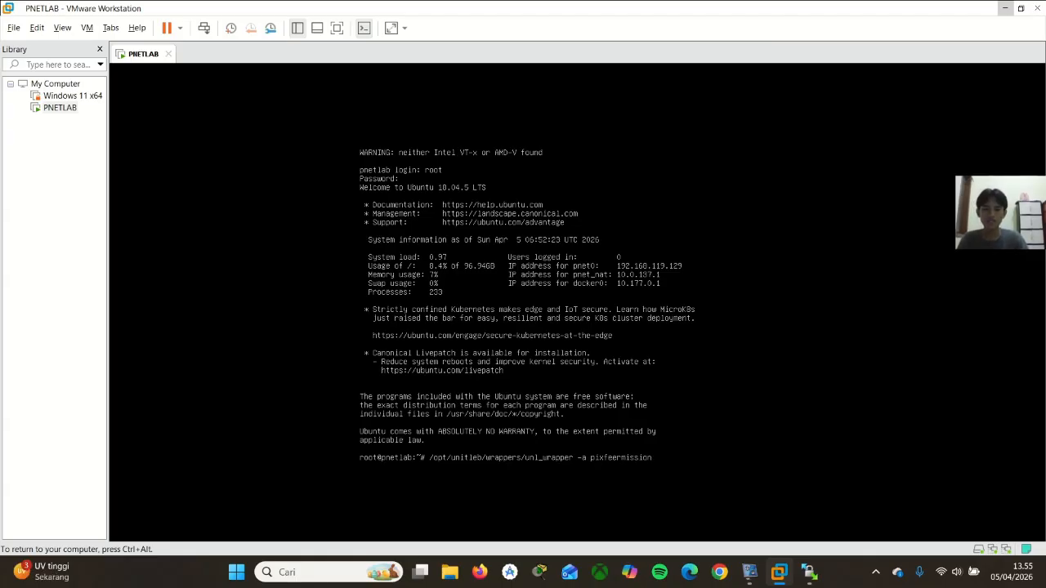
key(ctrl+alt)
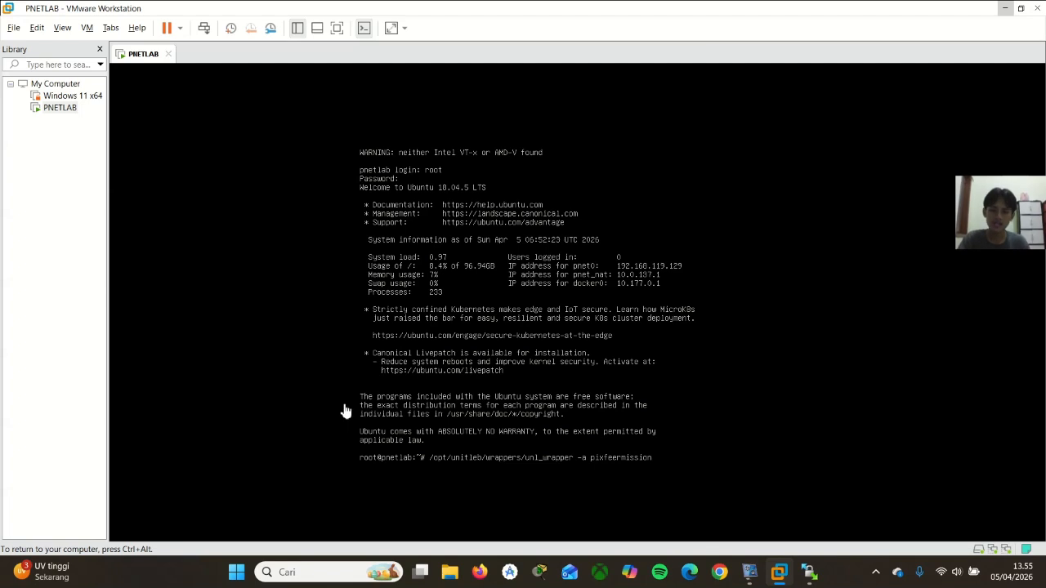
click(346, 474)
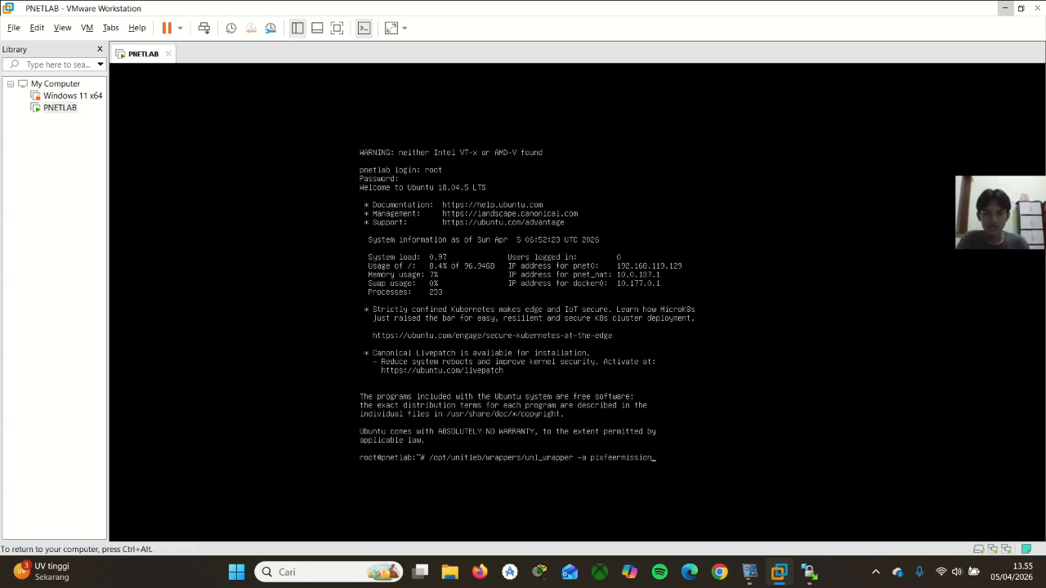
key(ctrl+alt)
click(318, 434)
key(ctrl+alt)
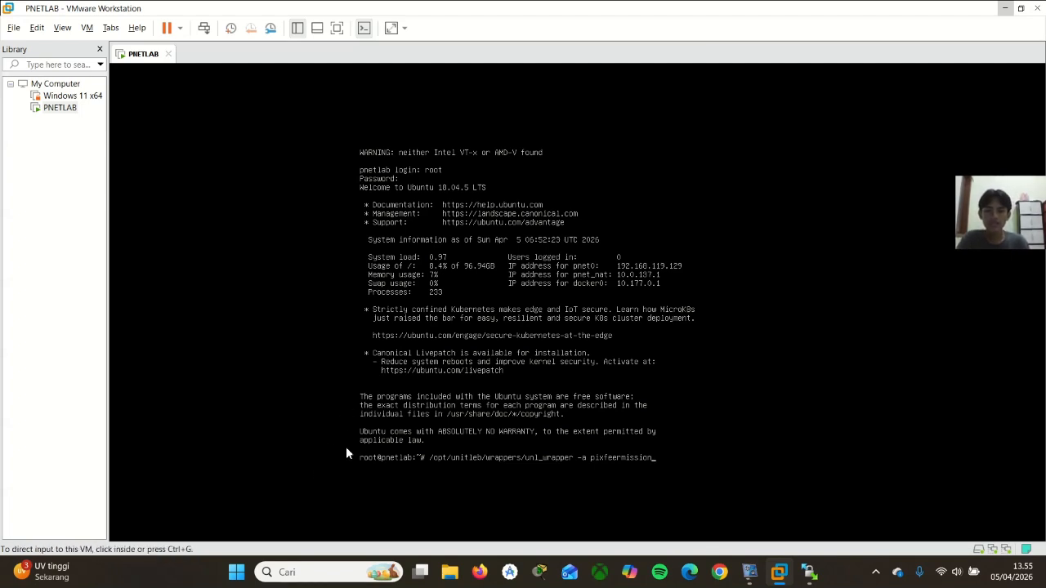
Execute the prepared command /opt/unitleb/wrappers/unl_wrapper -a pixfeermission at the PNETLAB console's root prompt and release input back to the host
click(346, 446)
key(ctrl+alt)
click(531, 467)
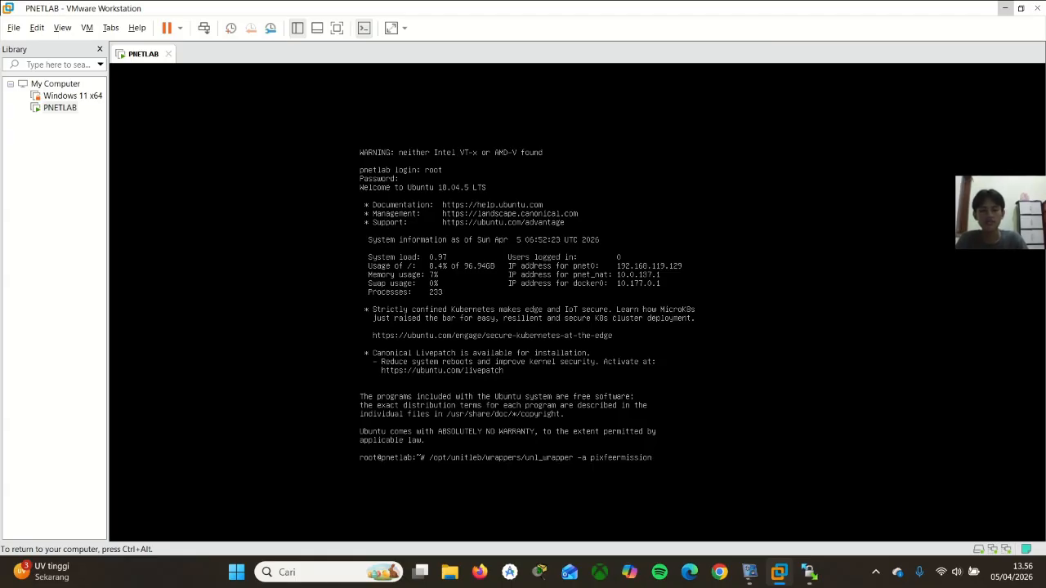
key(Return)
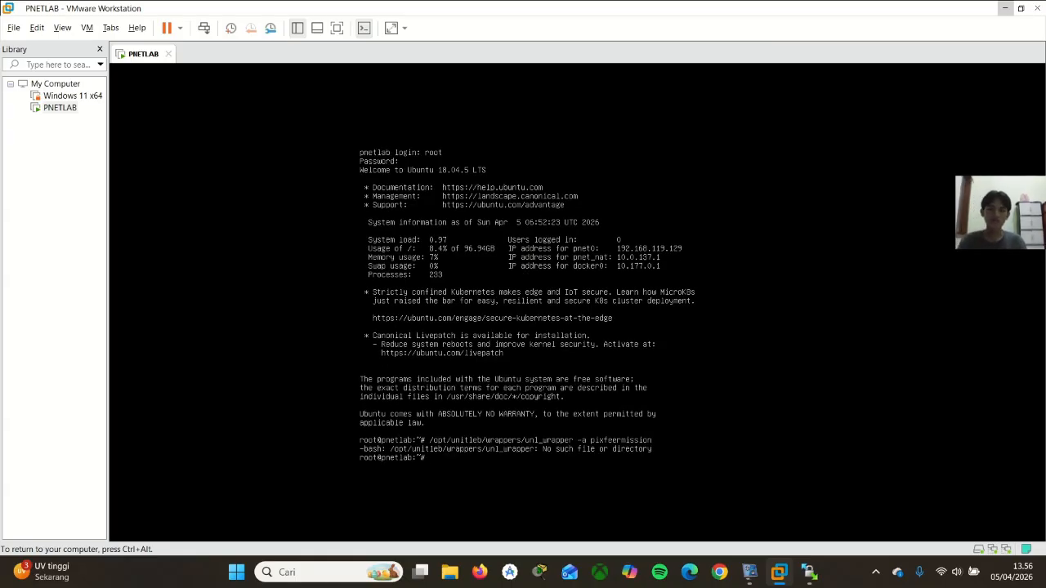
key(ctrl+alt)
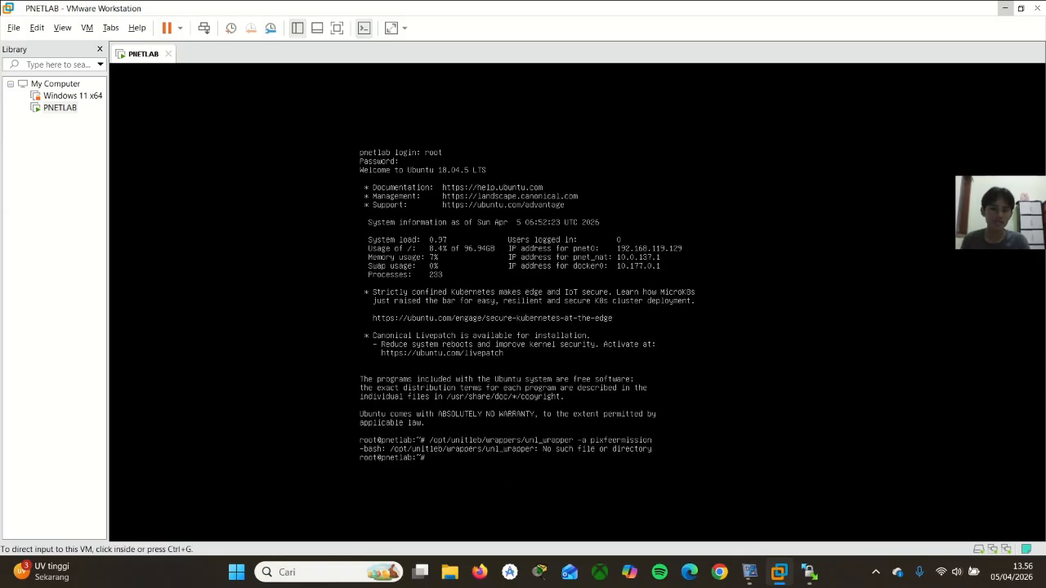
key(ctrl+g)
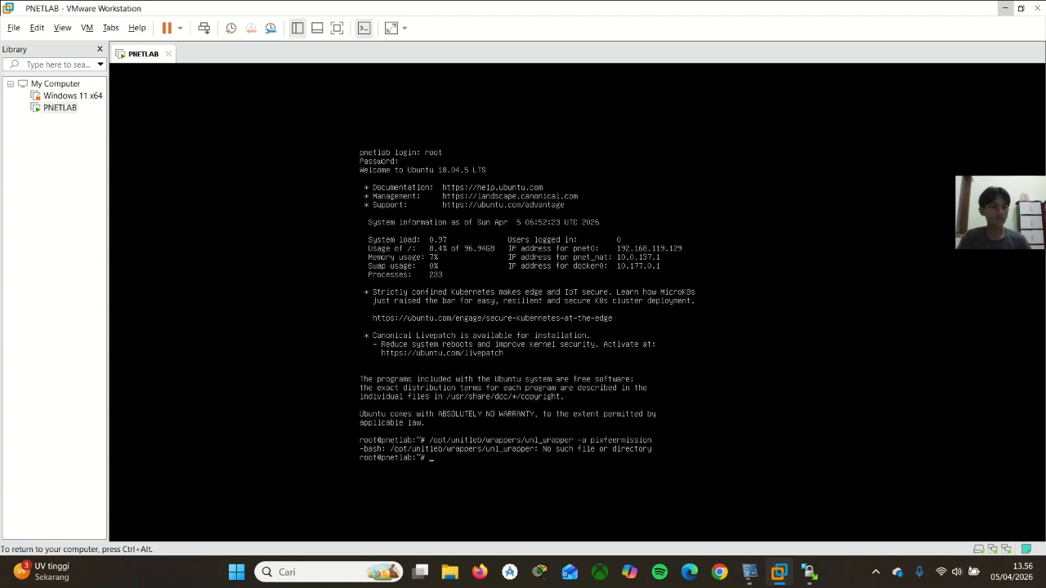
key(ctrl+alt)
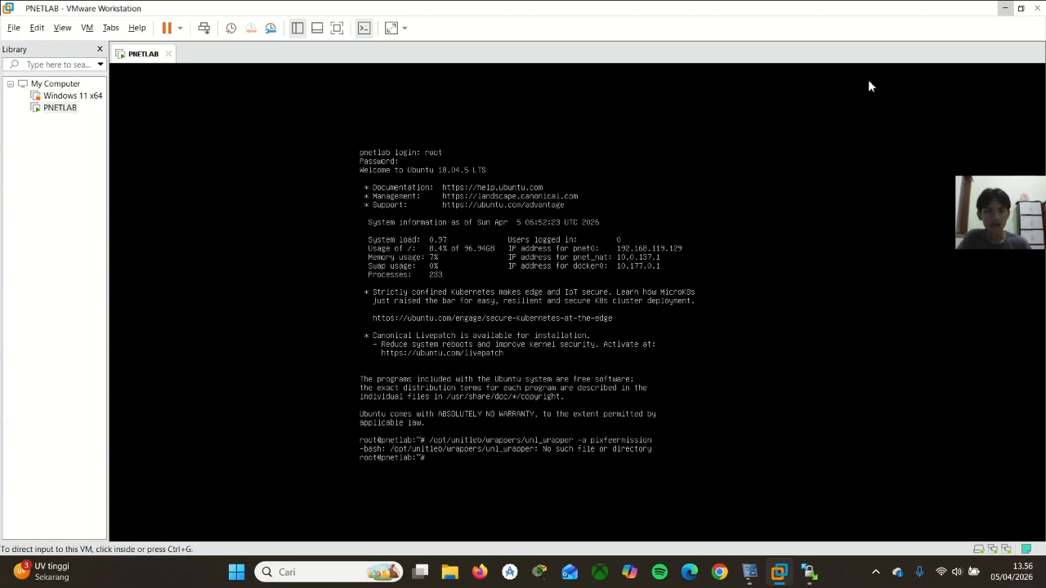
Minimize the virtual machine window, switch to Firefox and load the PNETLab web interface at 192.168.119.129
click(1001, 8)
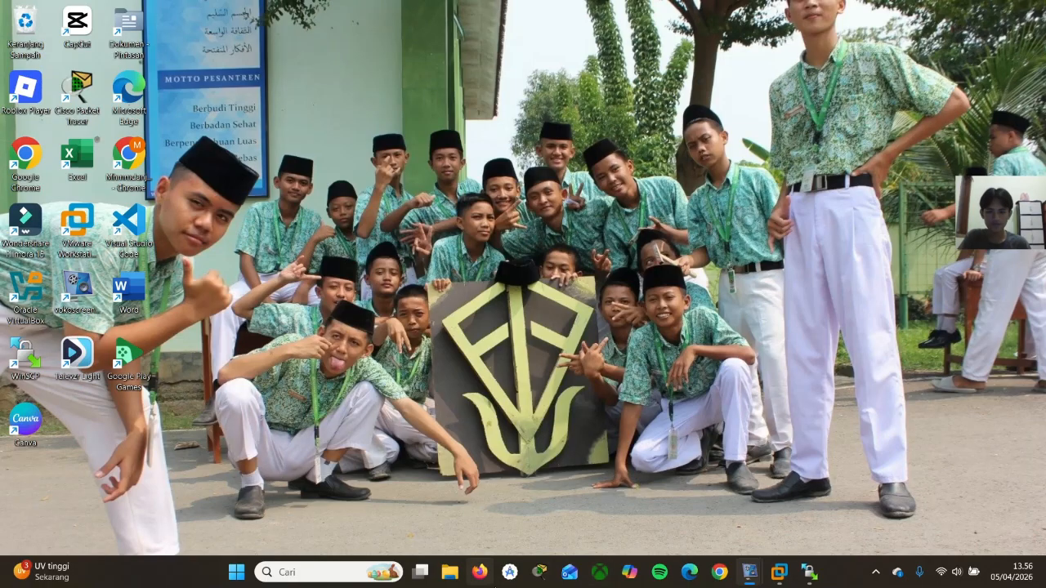
click(476, 579)
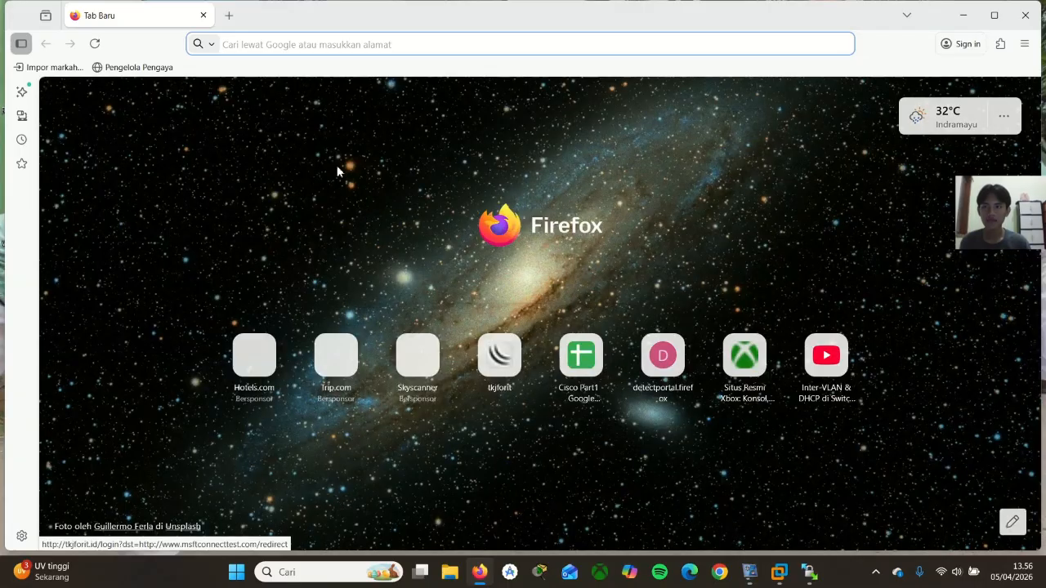
click(315, 45)
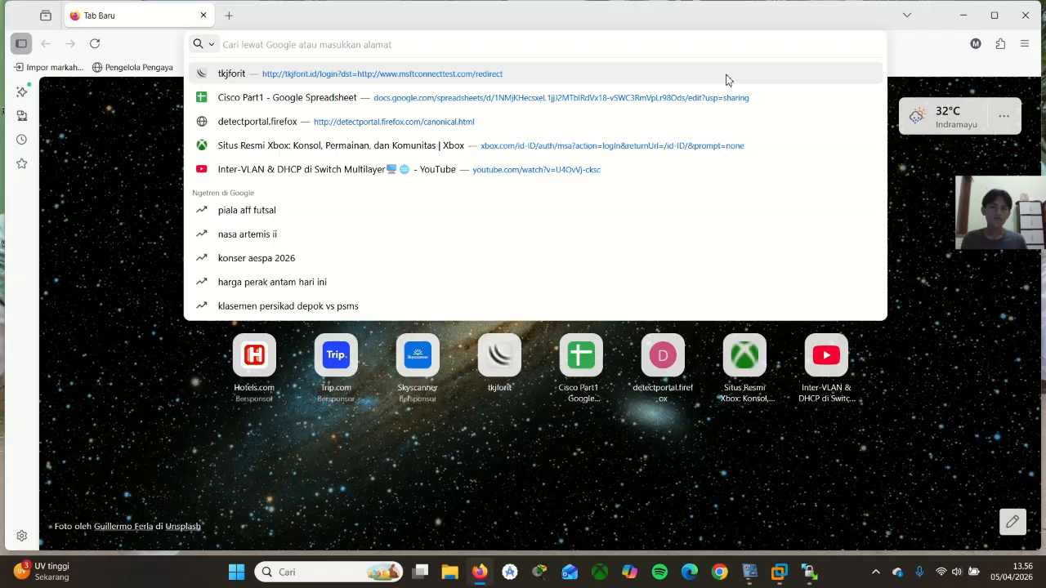
text(1)
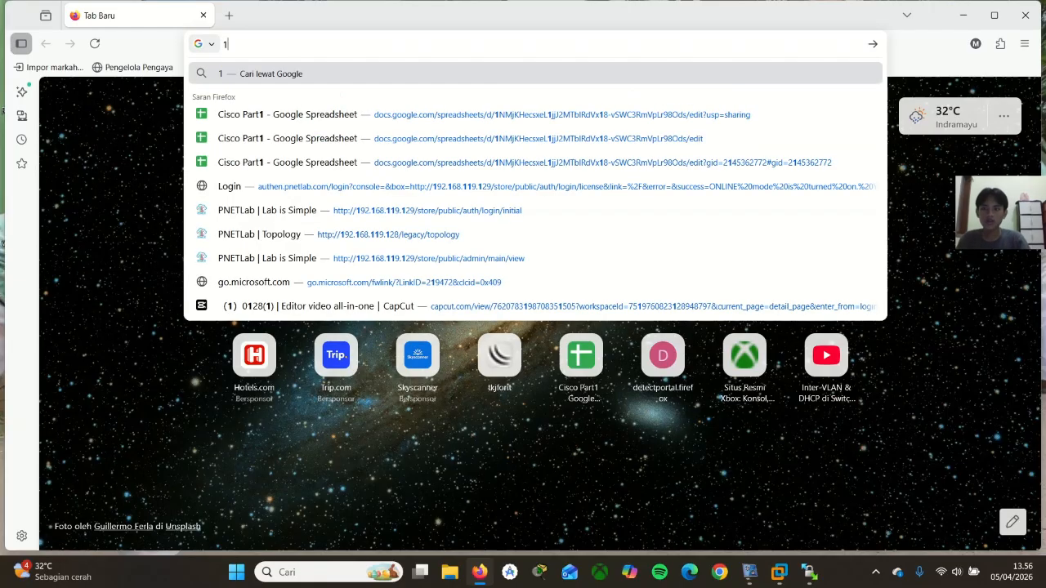
text(92)
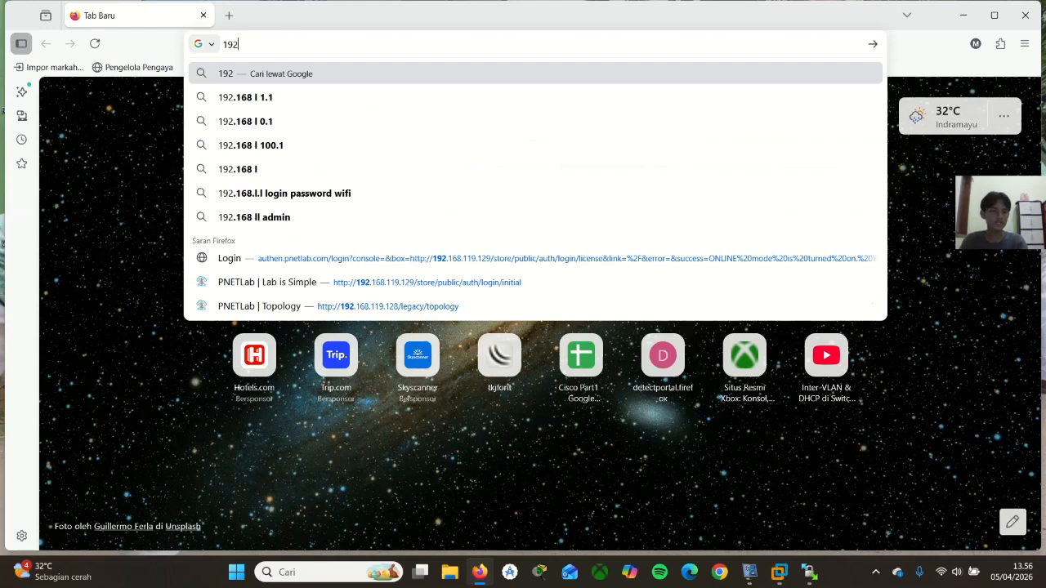
text(.)
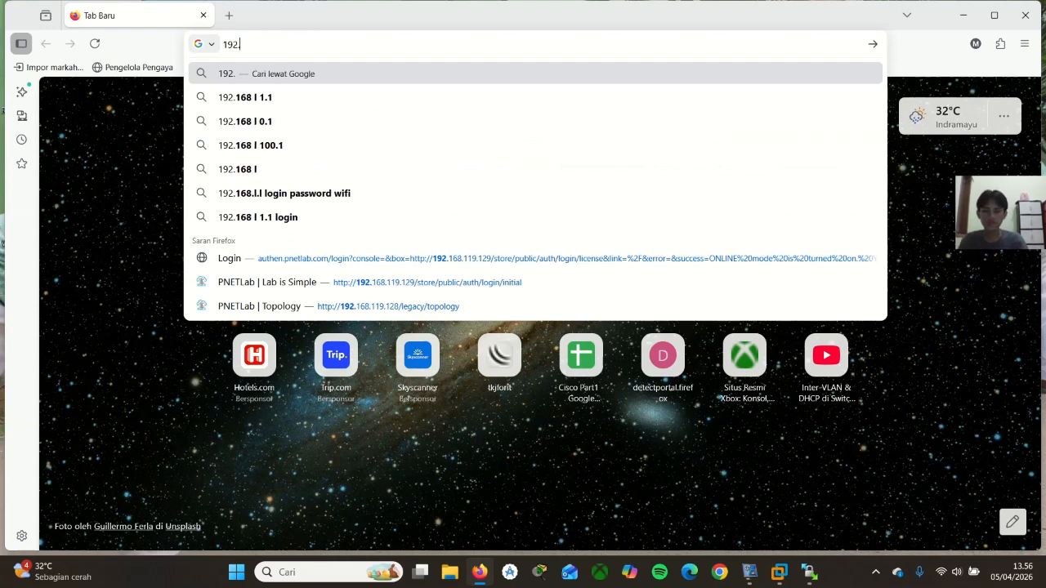
text(168.)
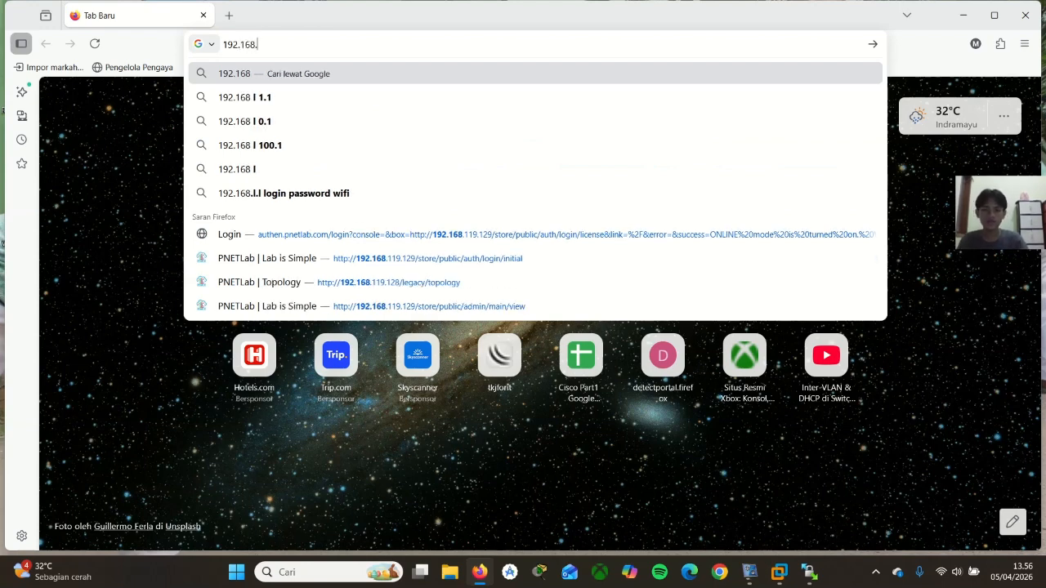
text(119)
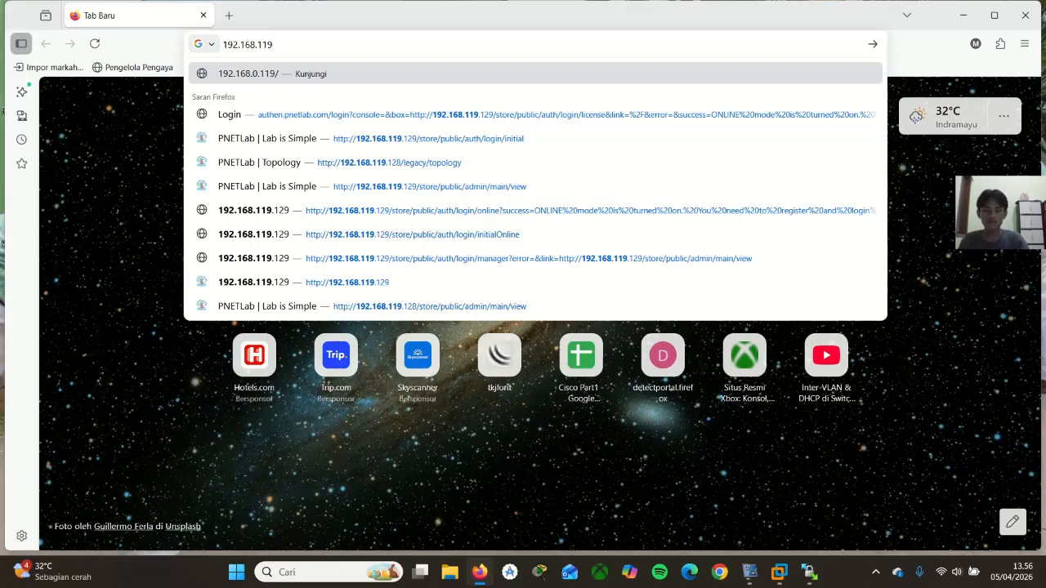
text(.129)
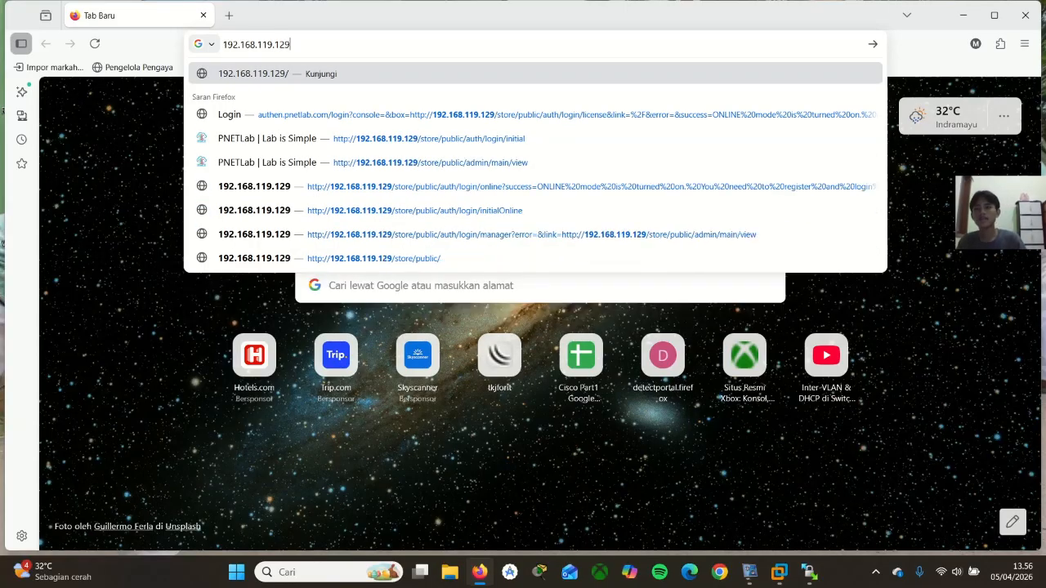
key(Return)
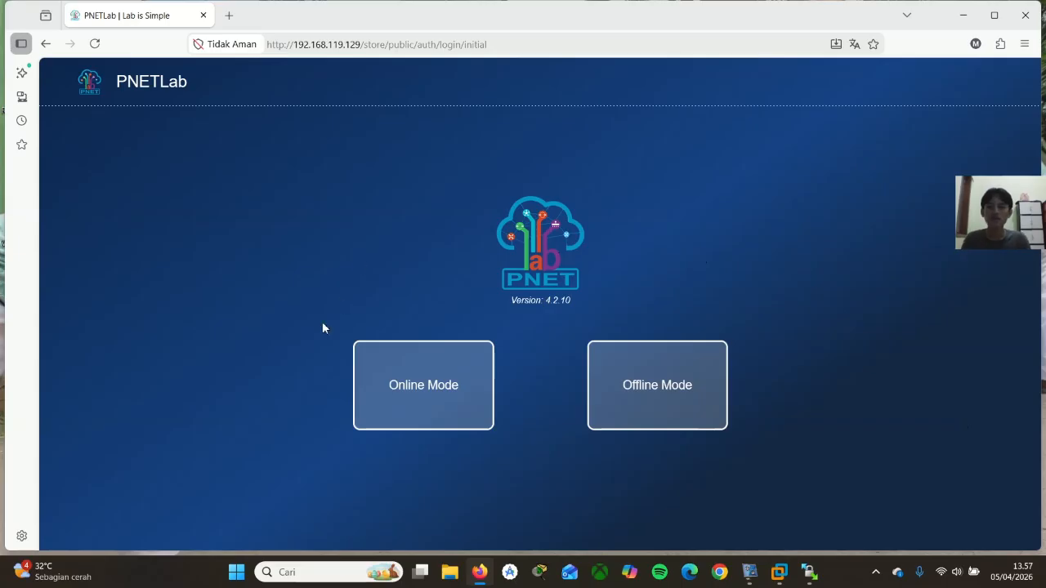
Choose Online Mode and log in to PNETLab with the prefilled account, the Console option and the captcha code, agreeing to send the information
click(423, 395)
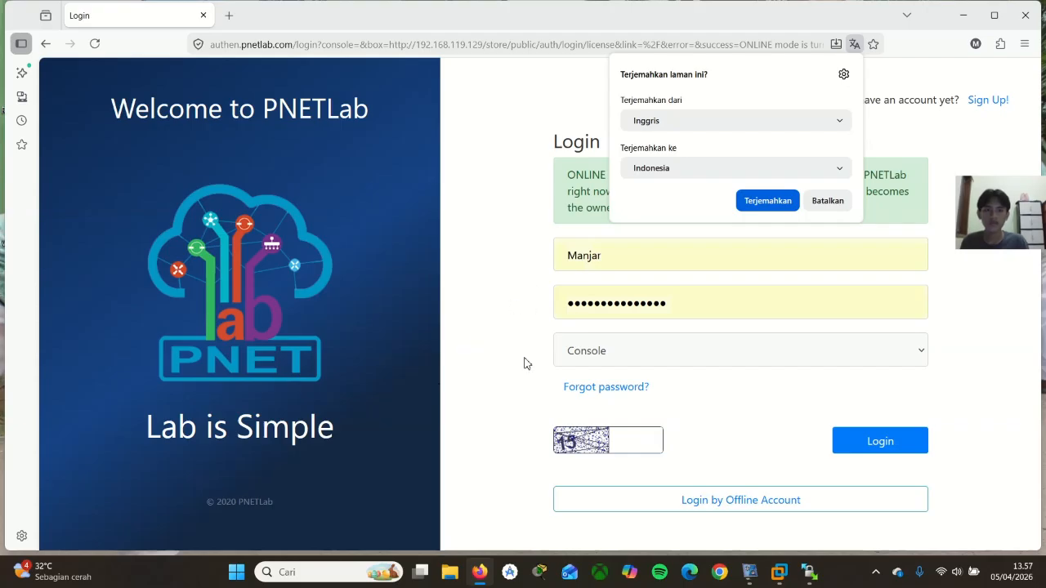
click(821, 201)
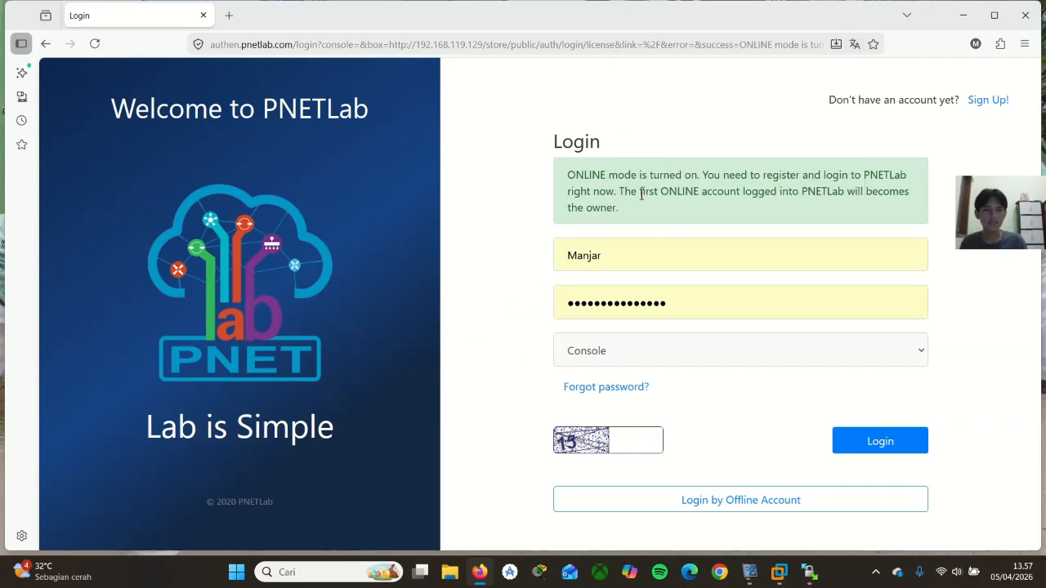
click(625, 447)
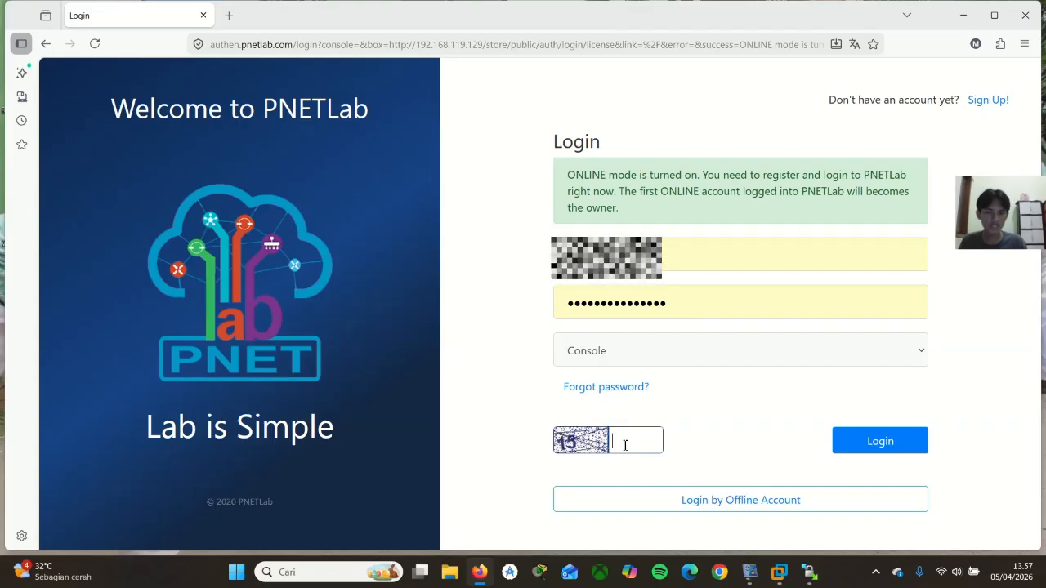
text(15)
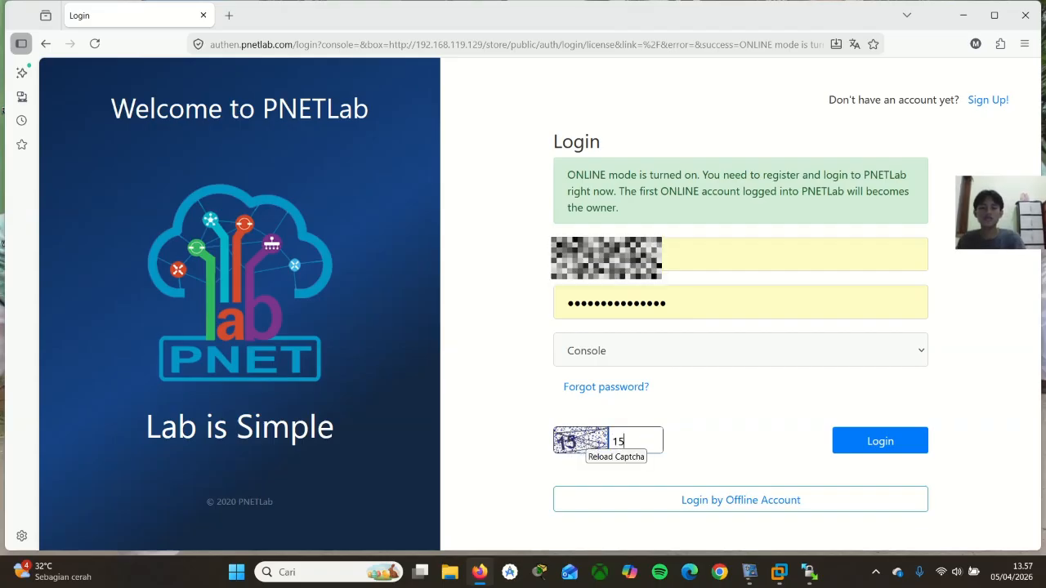
click(872, 454)
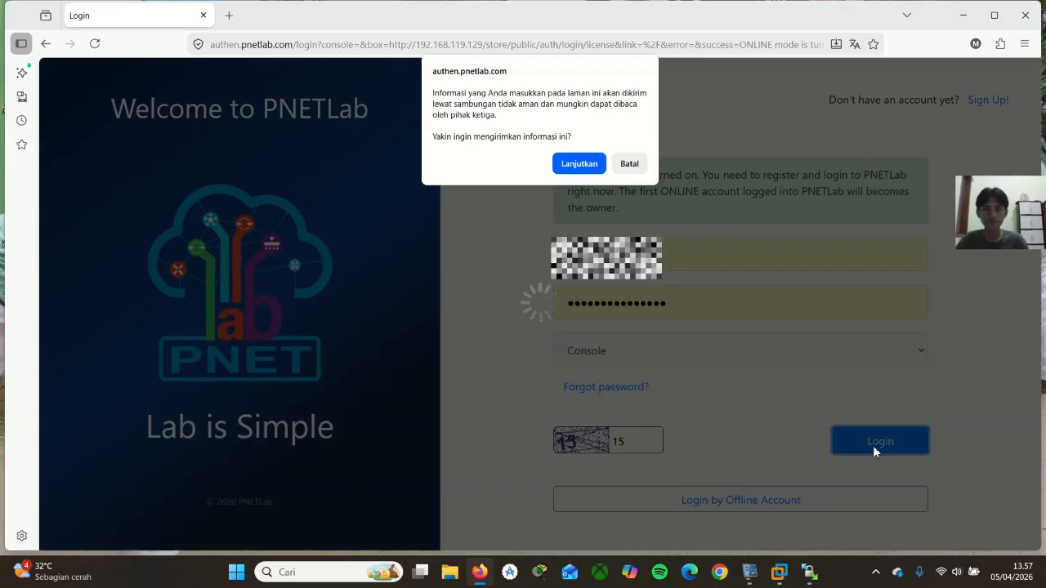
click(585, 164)
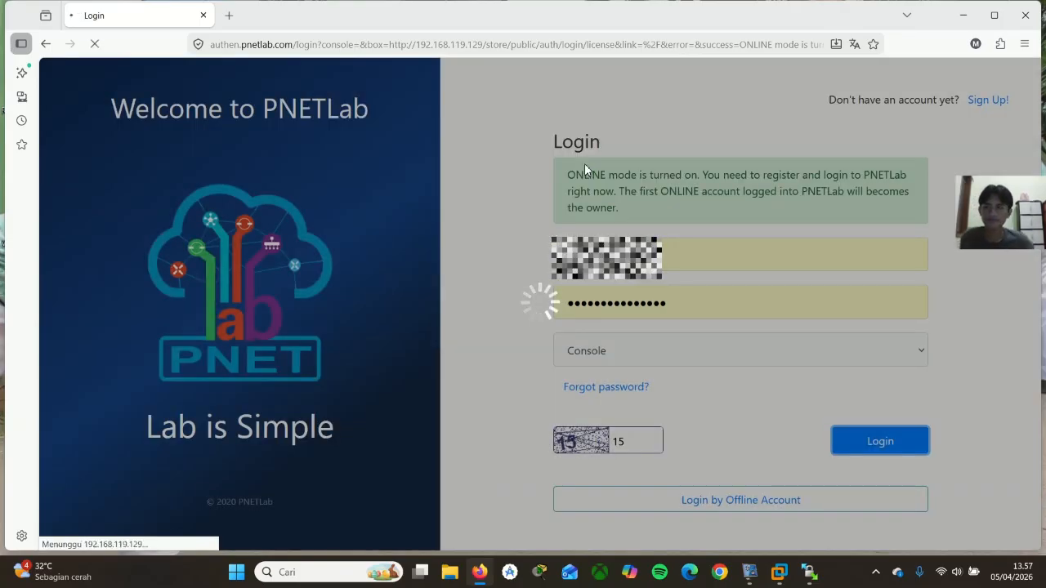